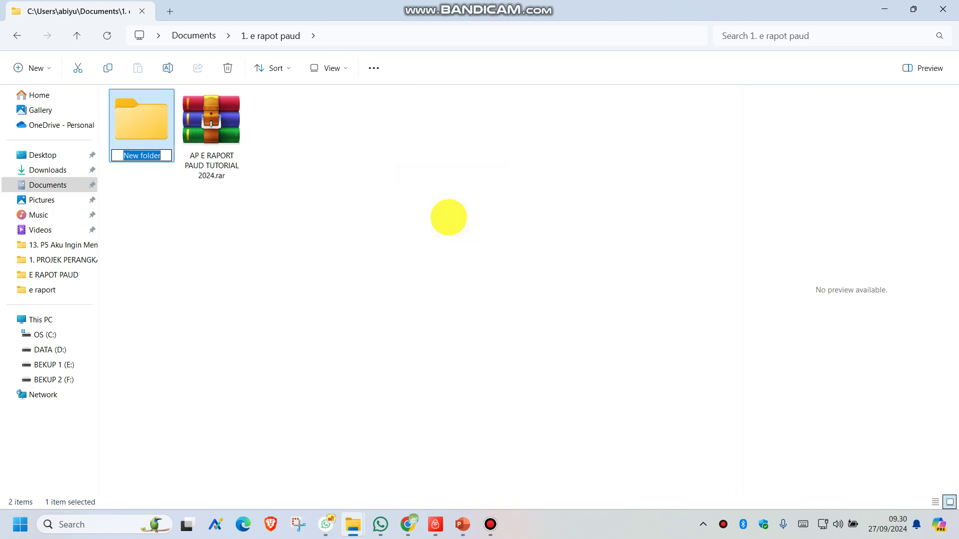
Name the new folder E RAPOT GEMILANG, drag the AP E RAPORT tutorial rar into it, and open it.
type("E RAPOT")
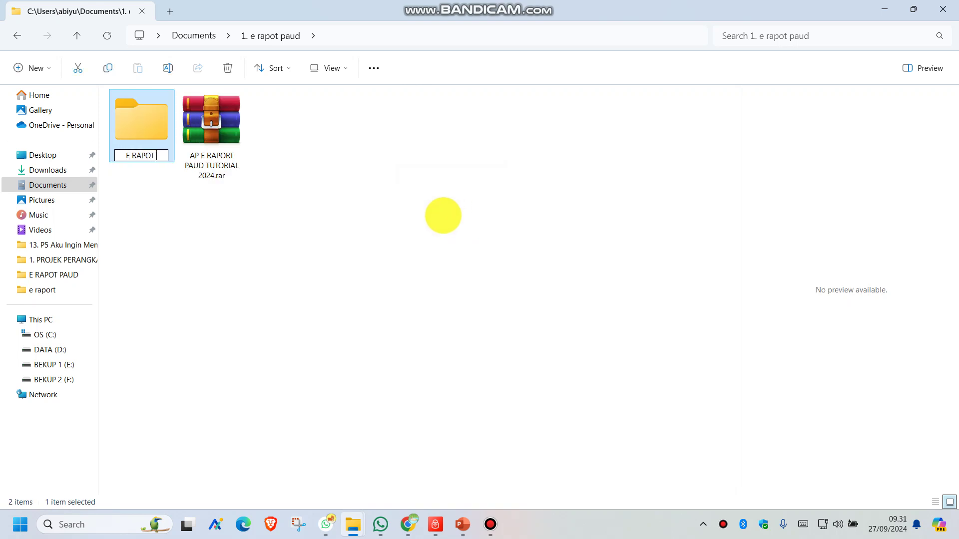
type(" GEMIL")
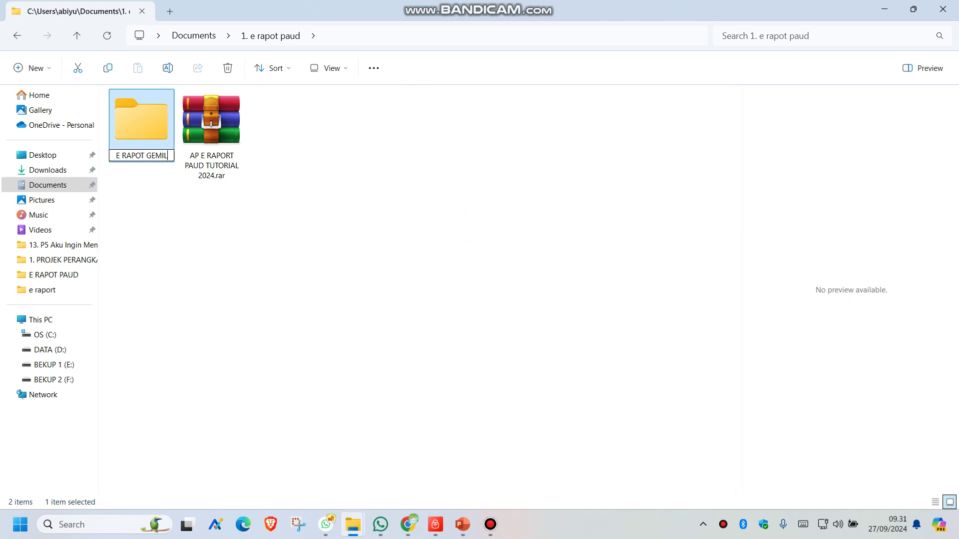
type("ANG")
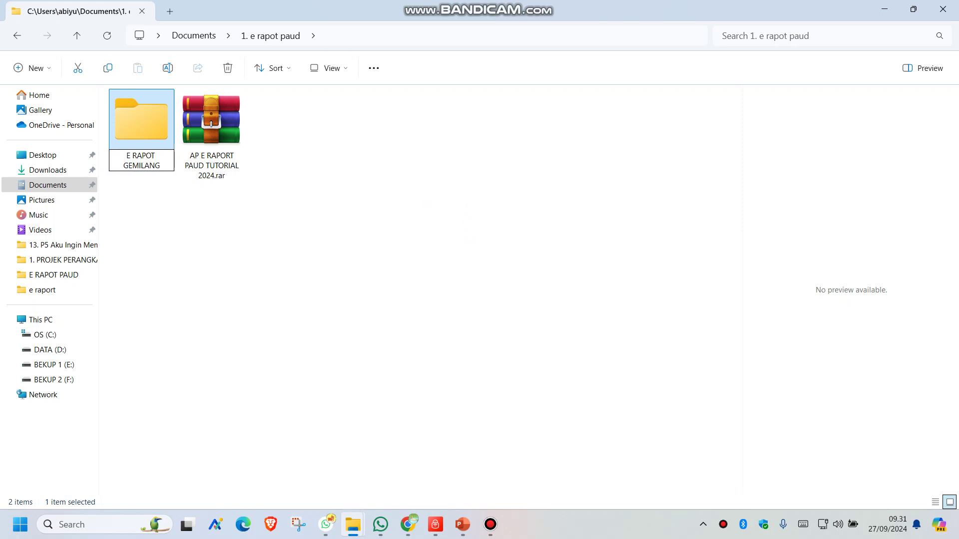
left_click(443, 216)
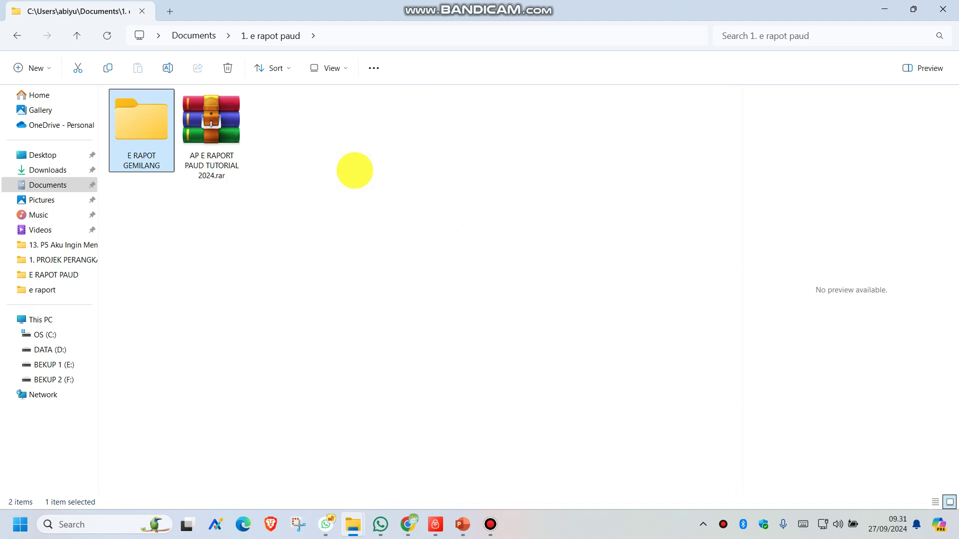
left_click(229, 128)
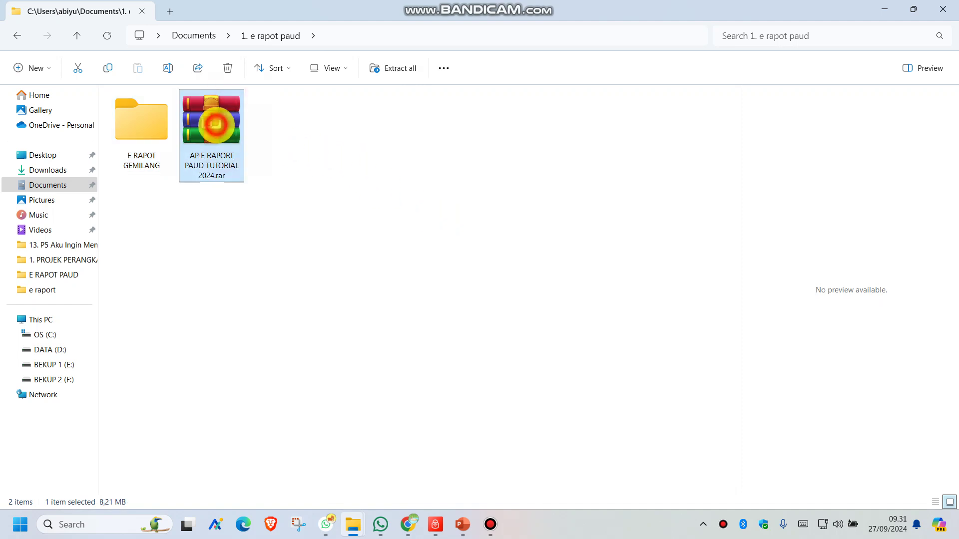
left_click_drag(230, 129, 140, 116)
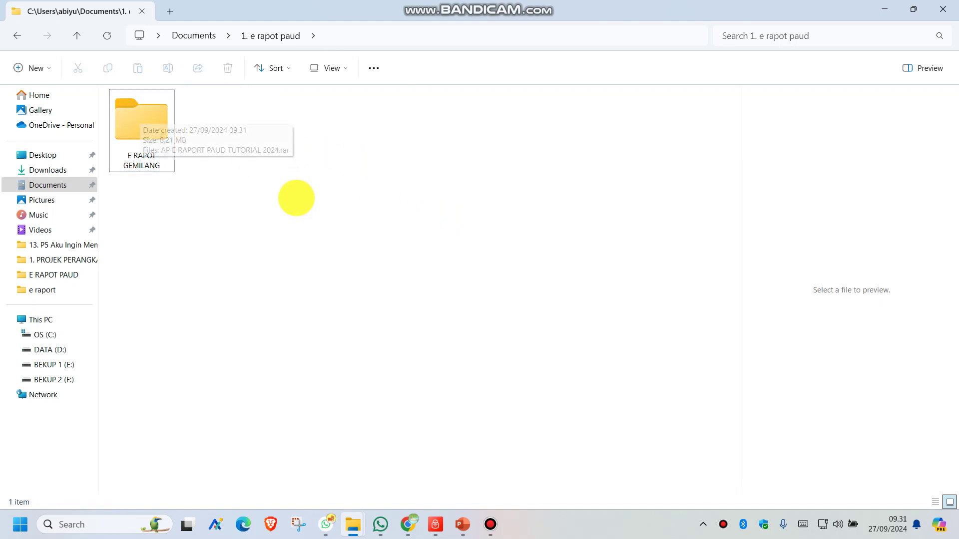
double_click(146, 124)
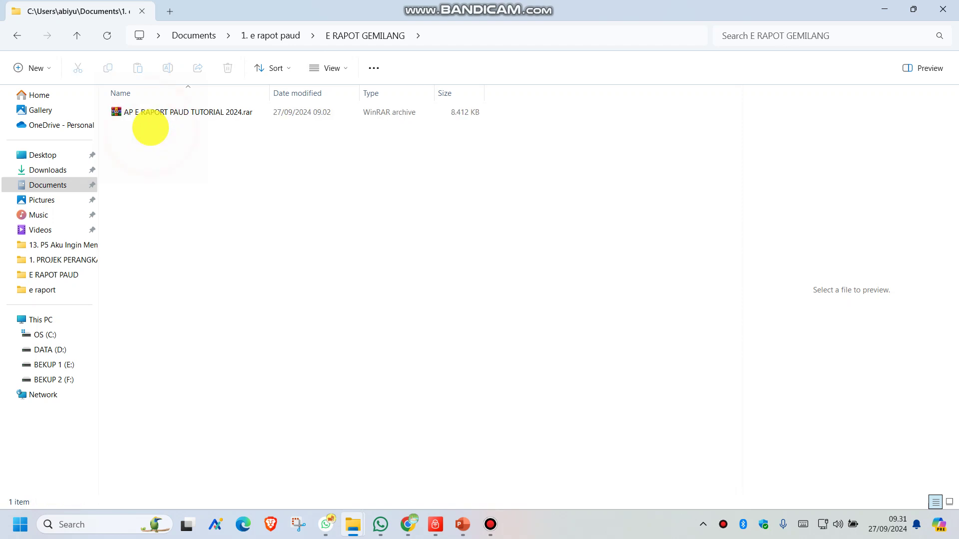
Extract the tutorial rar here with WinRAR and open the AP E RAPORT PAUD TUTORIAL 2024 folder.
right_click(151, 112)
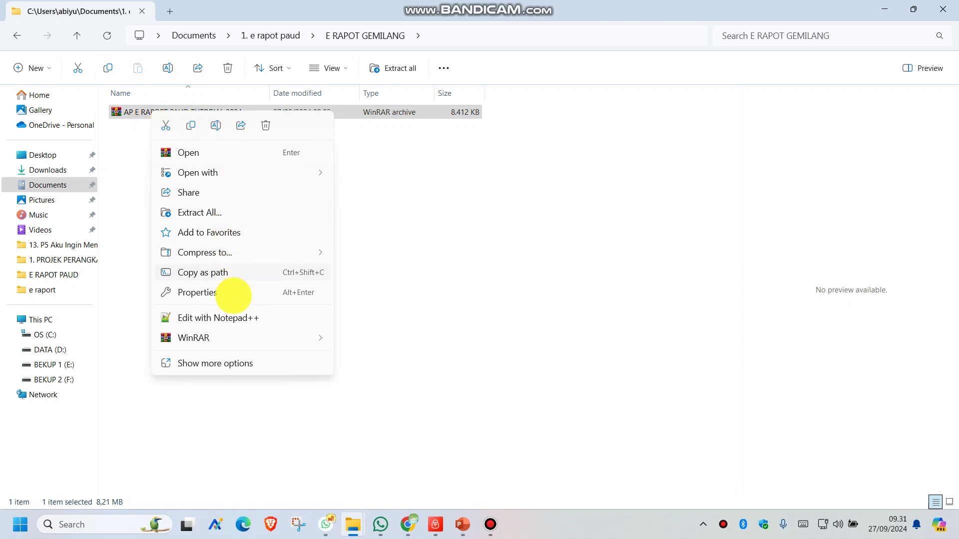
left_click(237, 340)
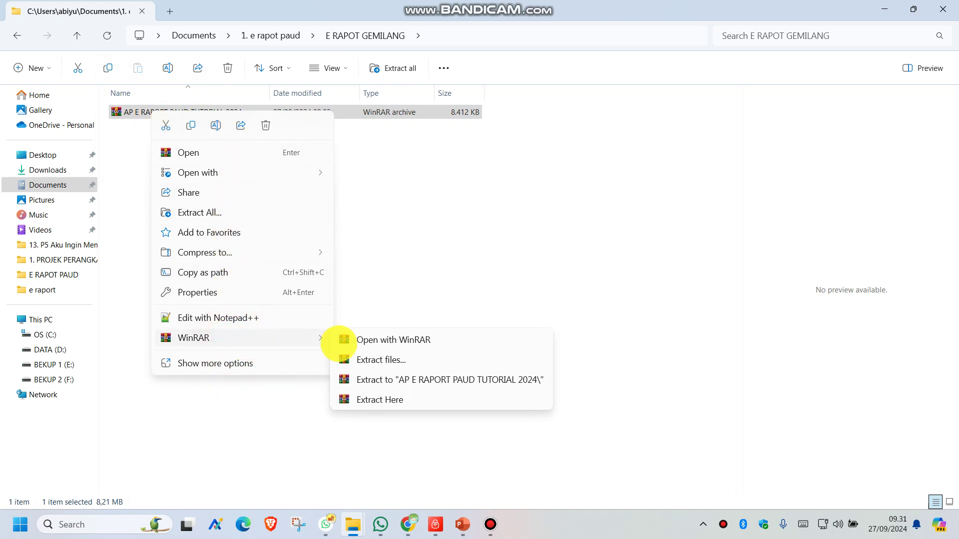
left_click(370, 400)
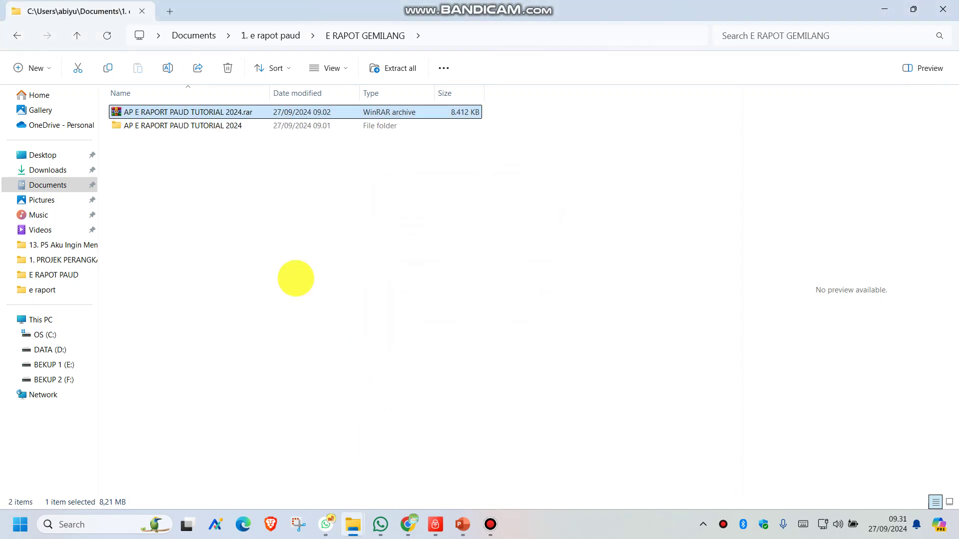
left_click(216, 125)
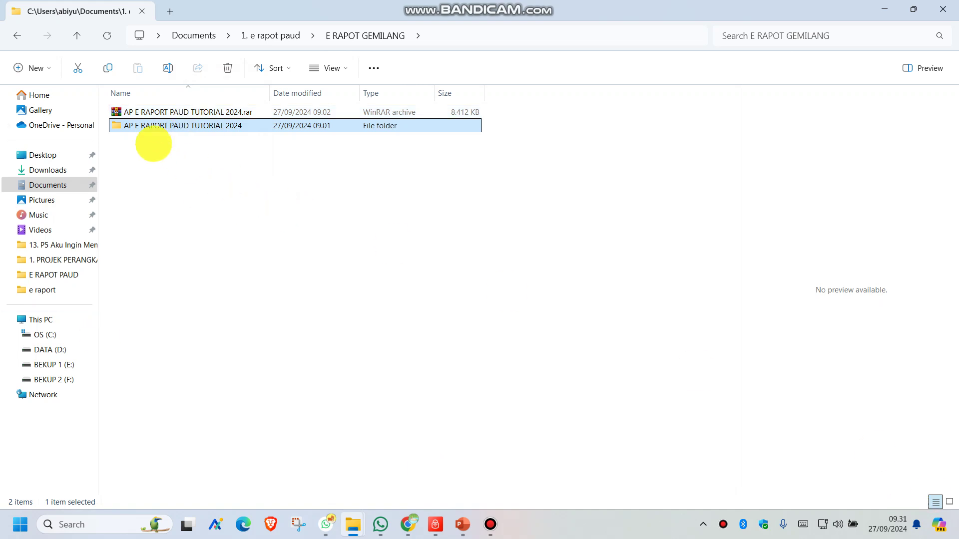
double_click(140, 124)
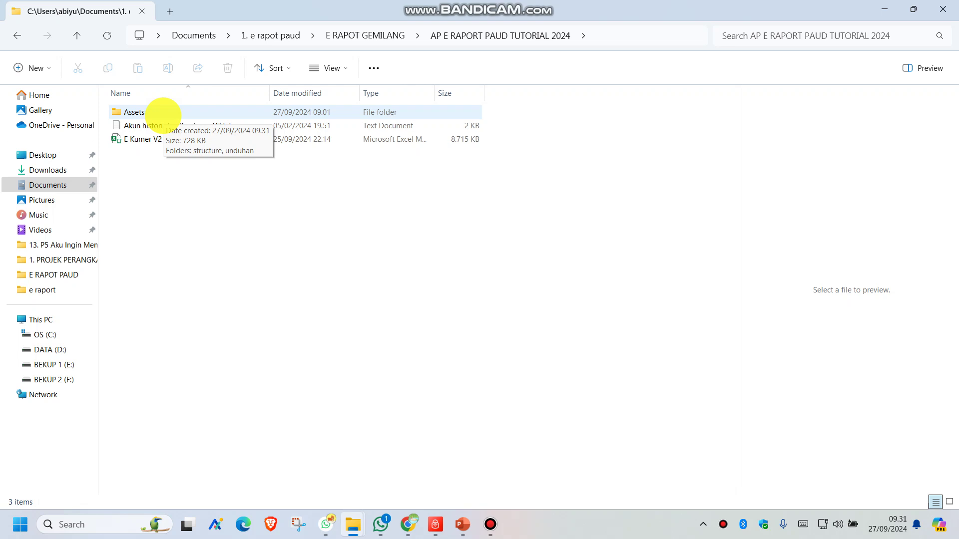
Go to Assets > structure > fonts and install myicons.ttf, replacing the existing copy.
double_click(163, 115)
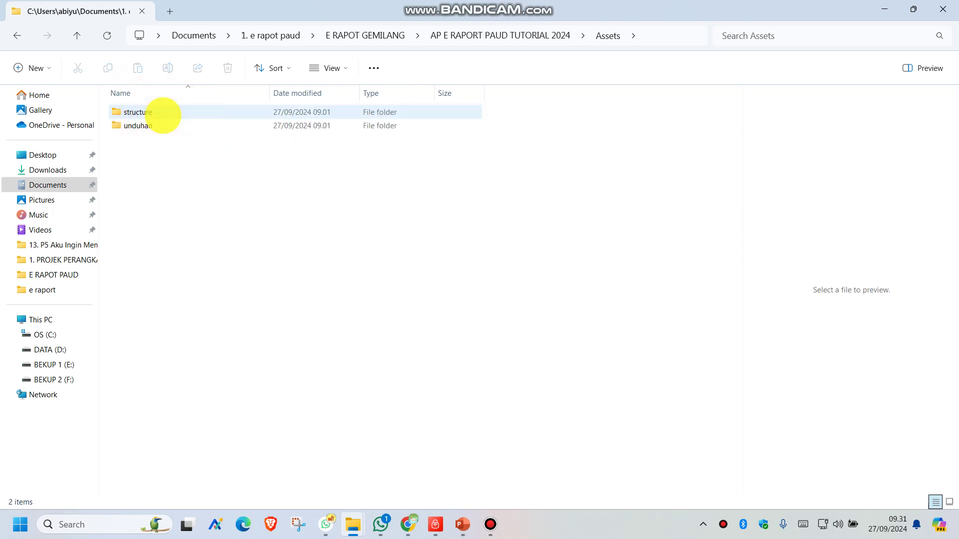
double_click(163, 115)
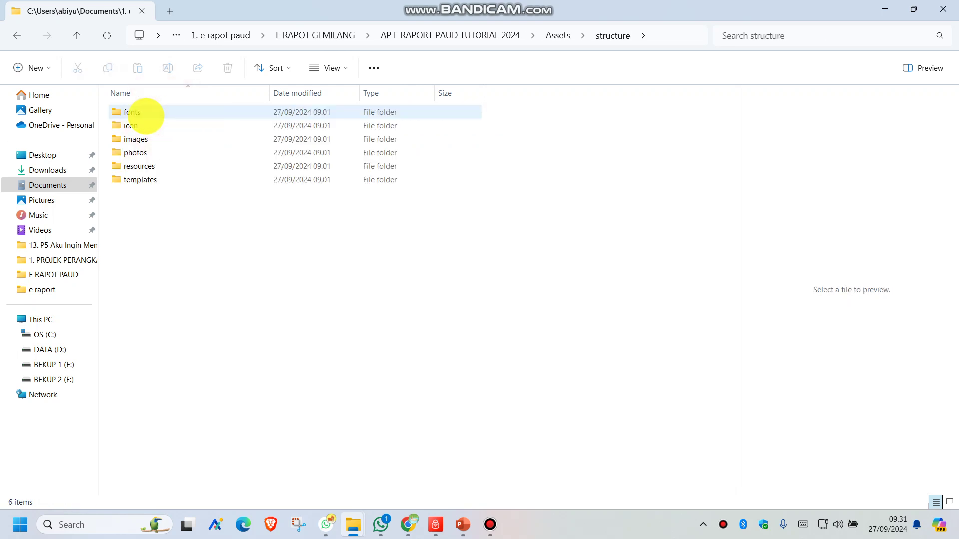
double_click(150, 112)
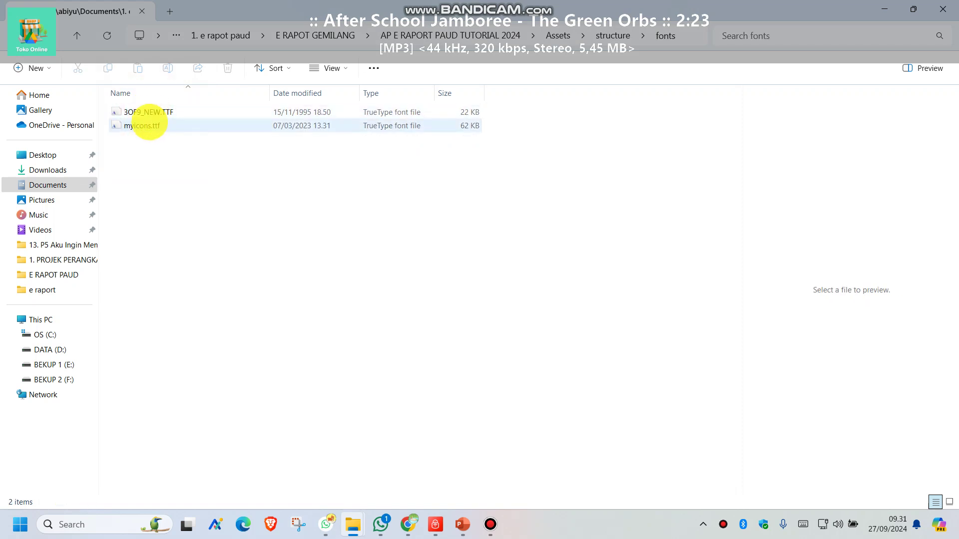
left_click(143, 125)
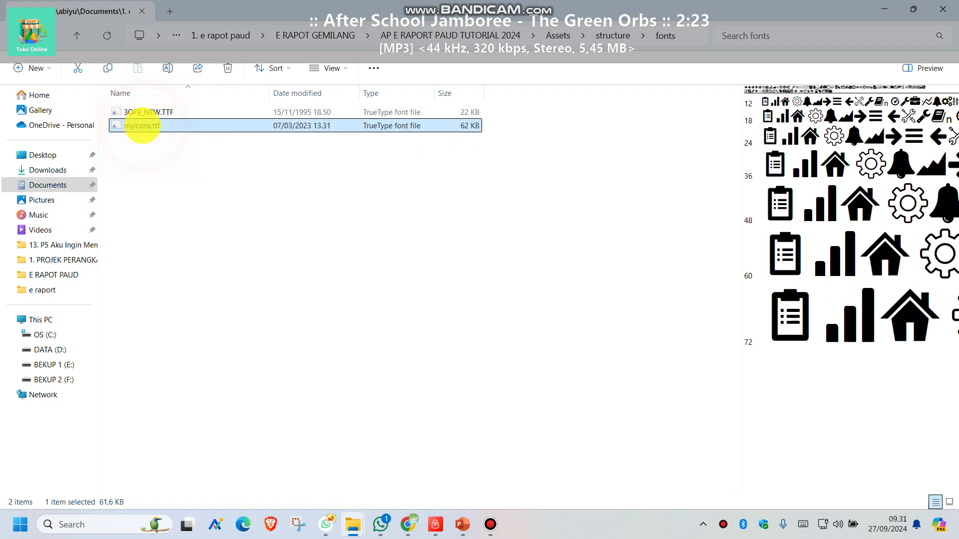
left_click(143, 126)
left_click(222, 163)
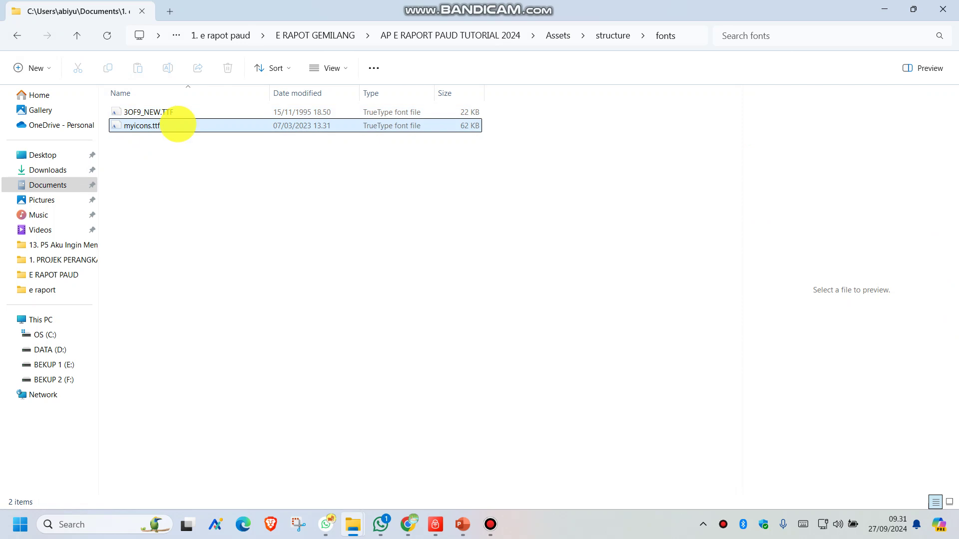
double_click(175, 125)
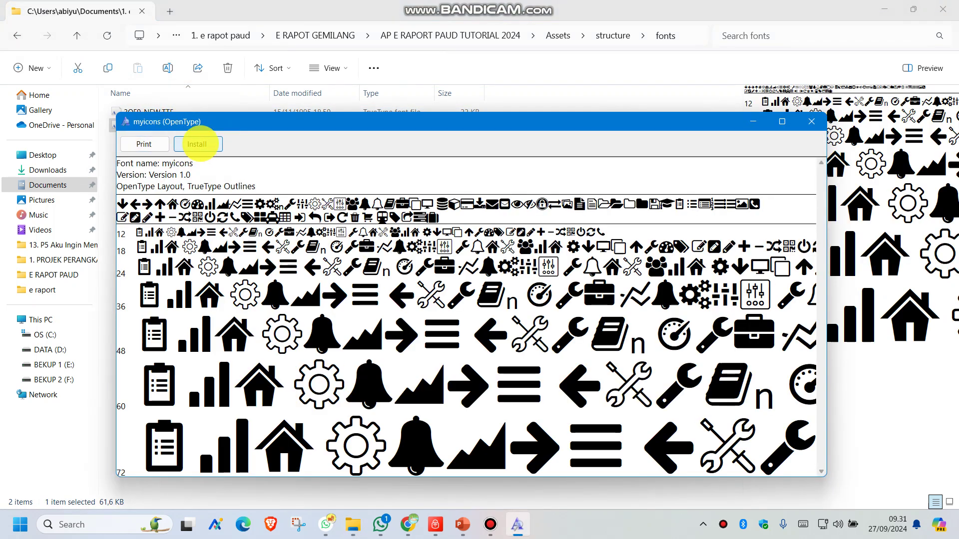
left_click(197, 144)
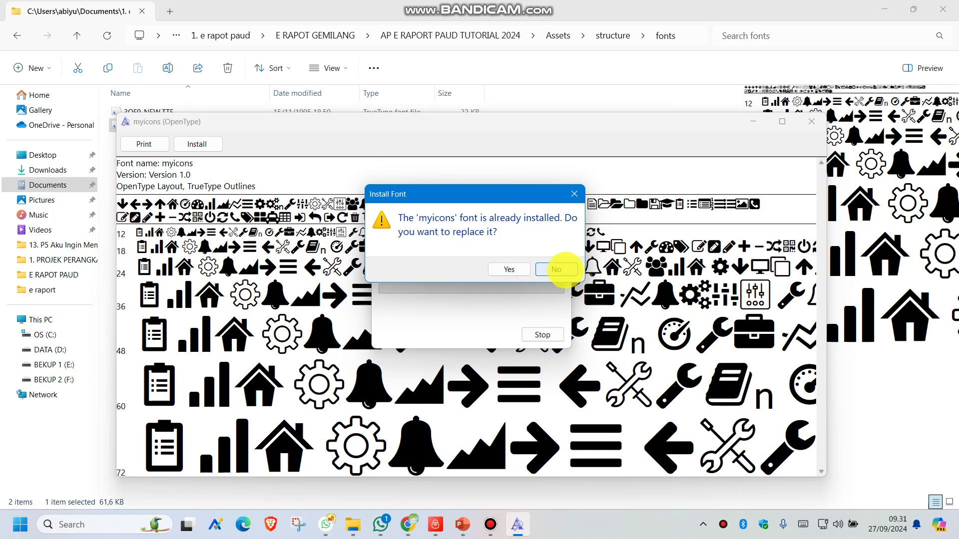
left_click(498, 268)
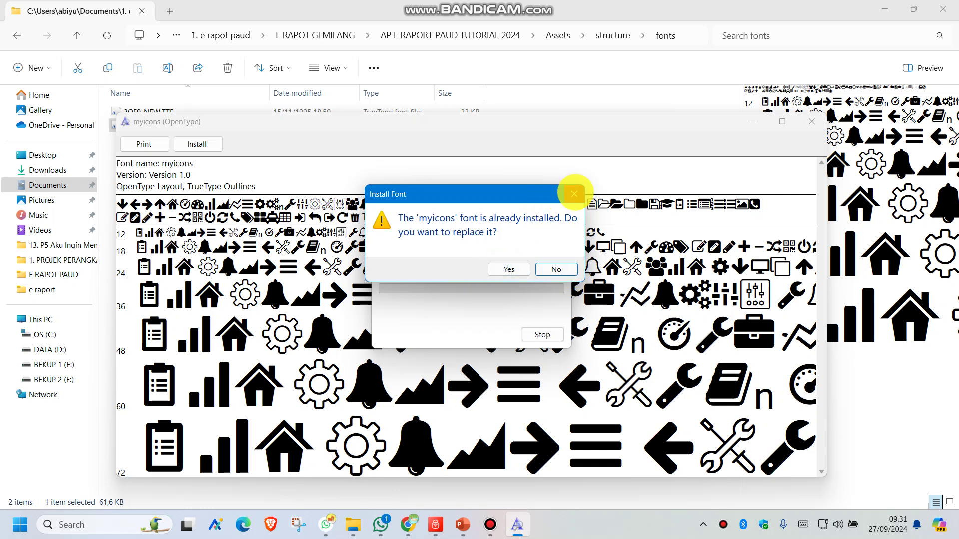
left_click(584, 193)
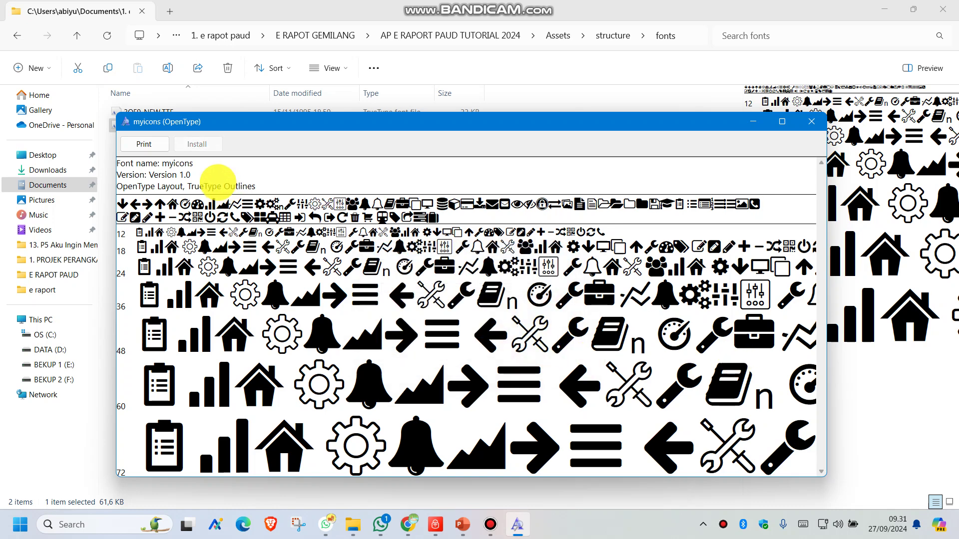
left_click(812, 122)
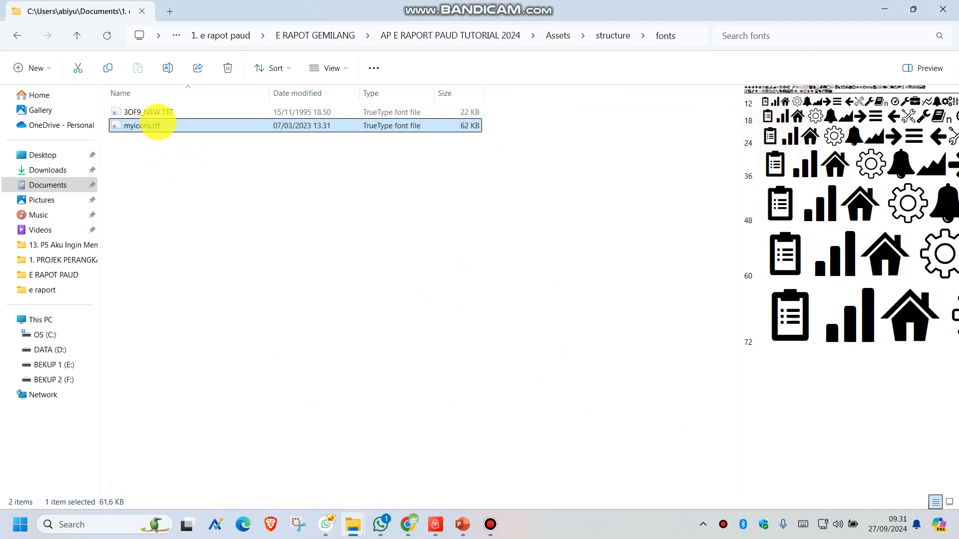
Install 3OF9_NEW.TTF (3 of 9 Barcode) and return to the AP E RAPORT PAUD TUTORIAL 2024 folder.
left_click(156, 111)
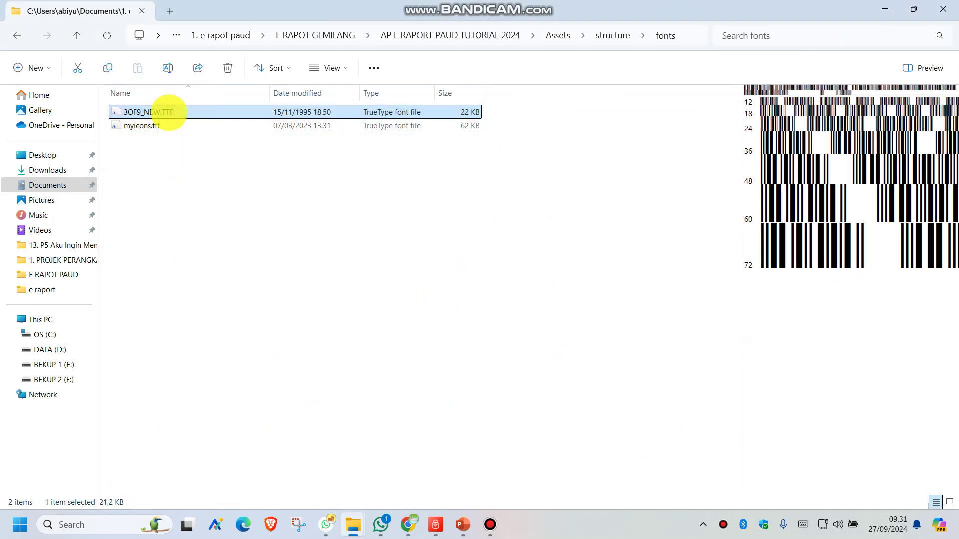
double_click(195, 112)
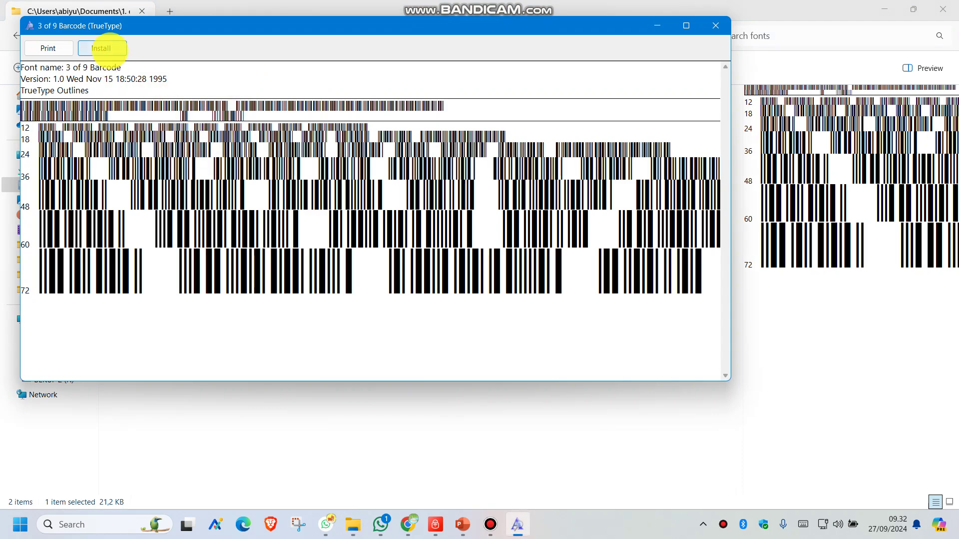
left_click(102, 48)
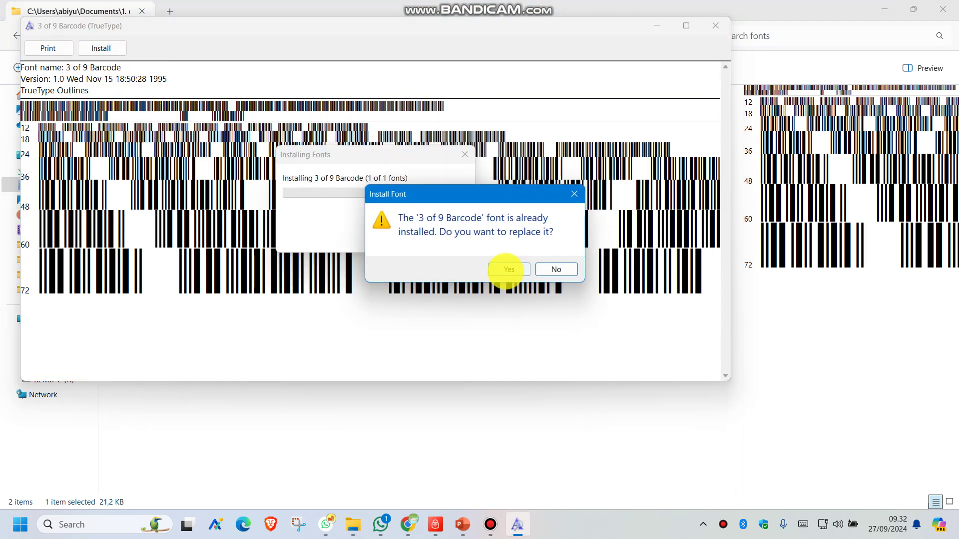
left_click(574, 194)
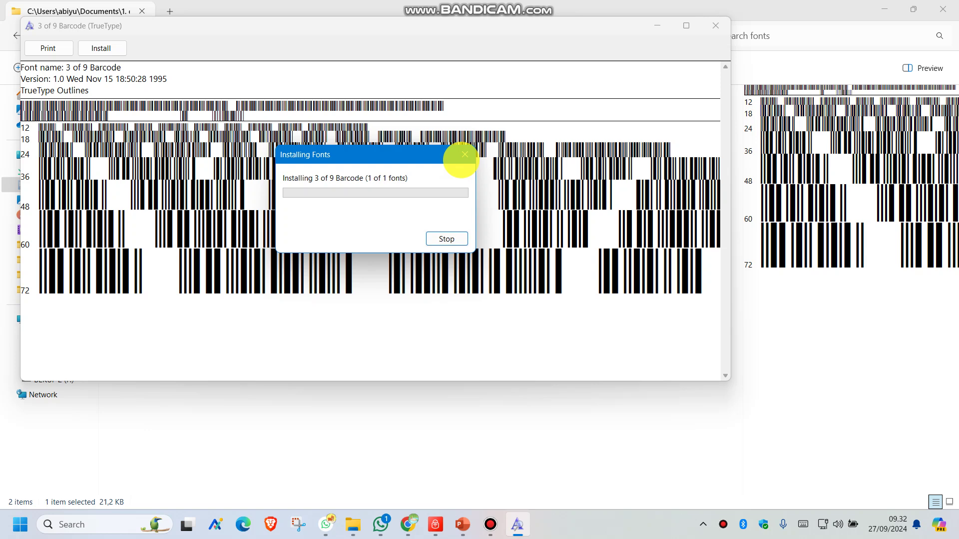
left_click(445, 238)
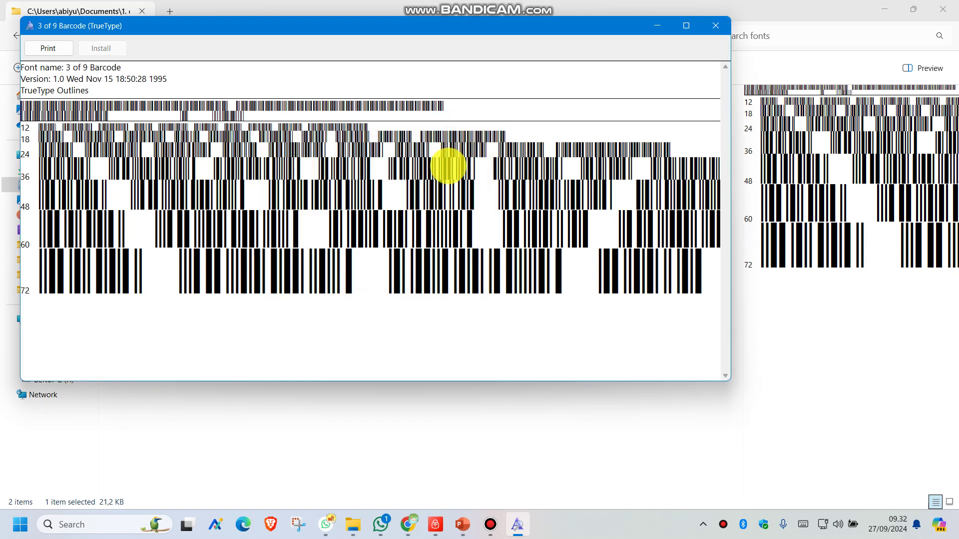
left_click(719, 26)
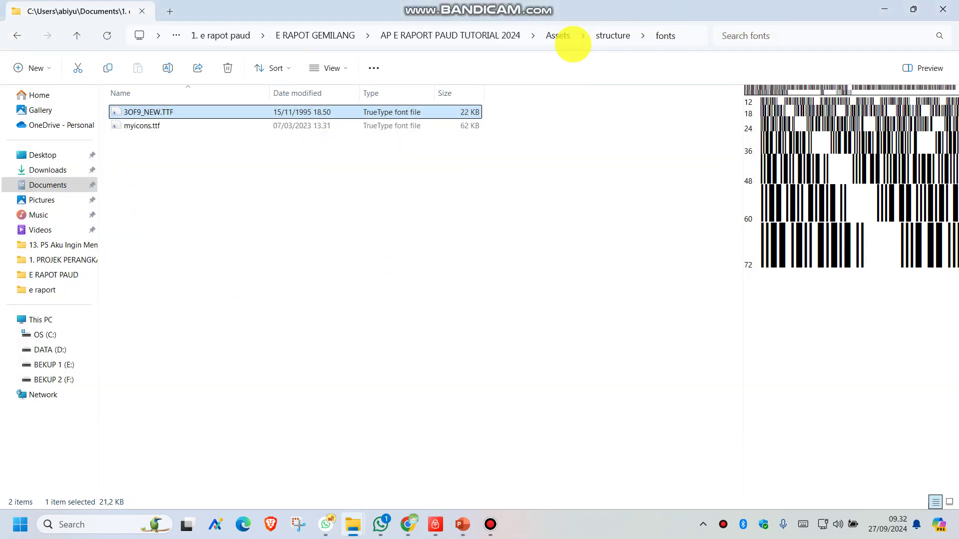
left_click(487, 36)
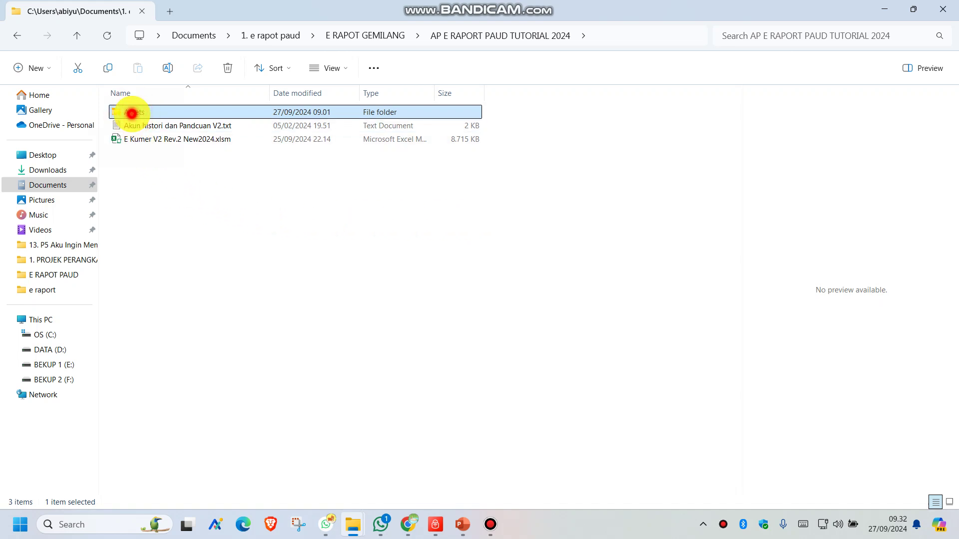
double_click(131, 113)
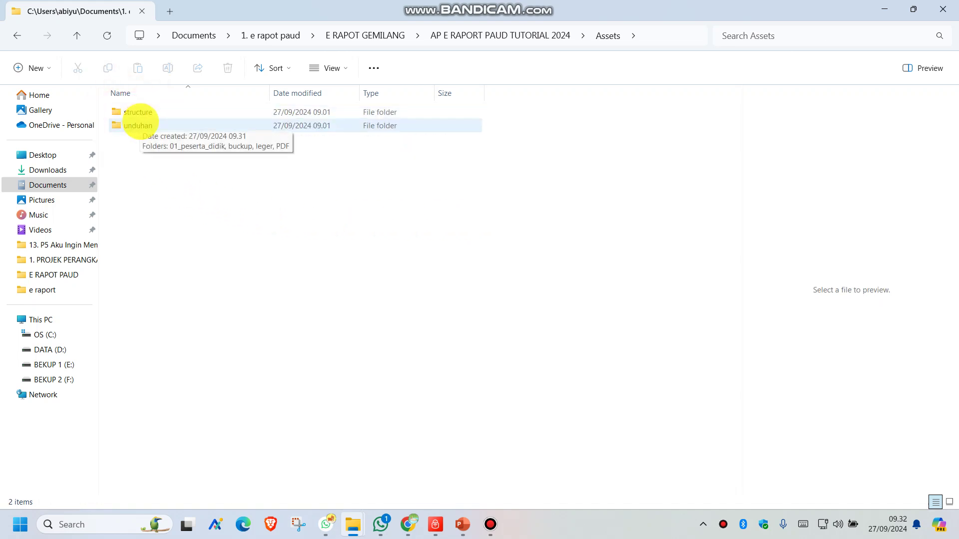
double_click(141, 124)
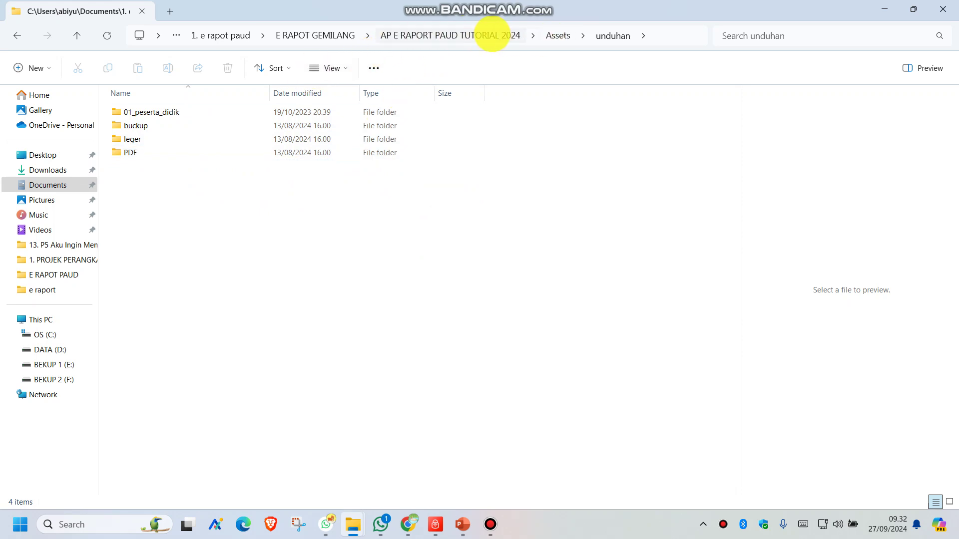
left_click(493, 35)
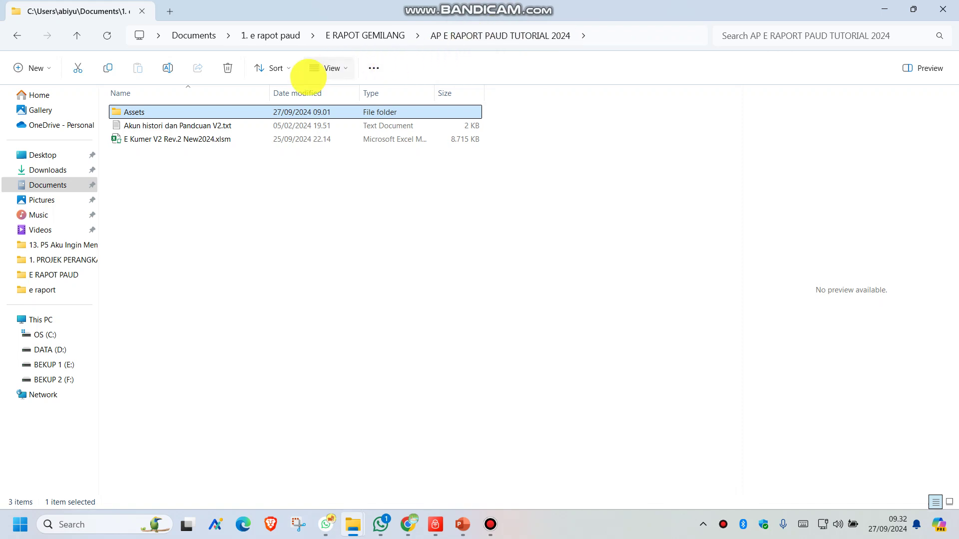
Tick Unblock in the E Kumer V2 Rev.2 New2024.xlsm properties and apply it.
left_click(156, 139)
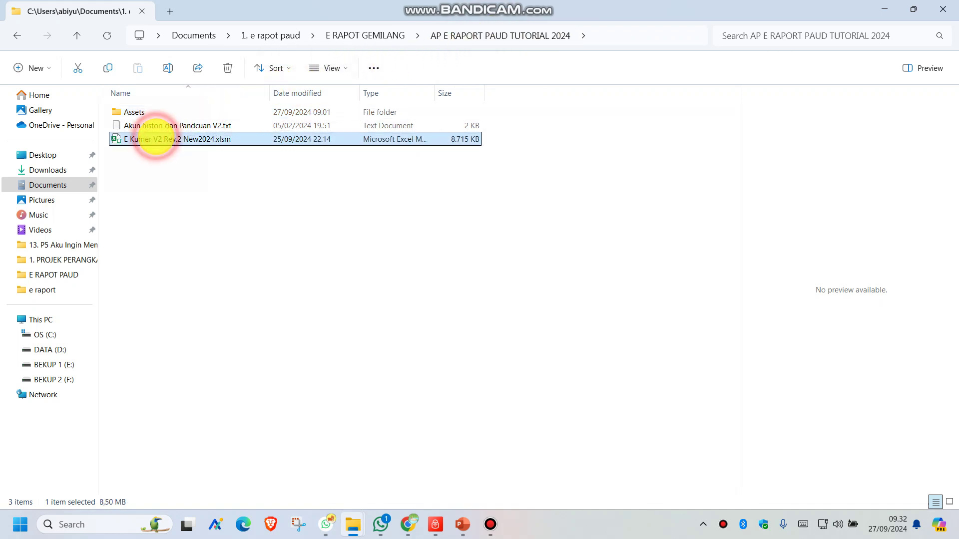
right_click(156, 139)
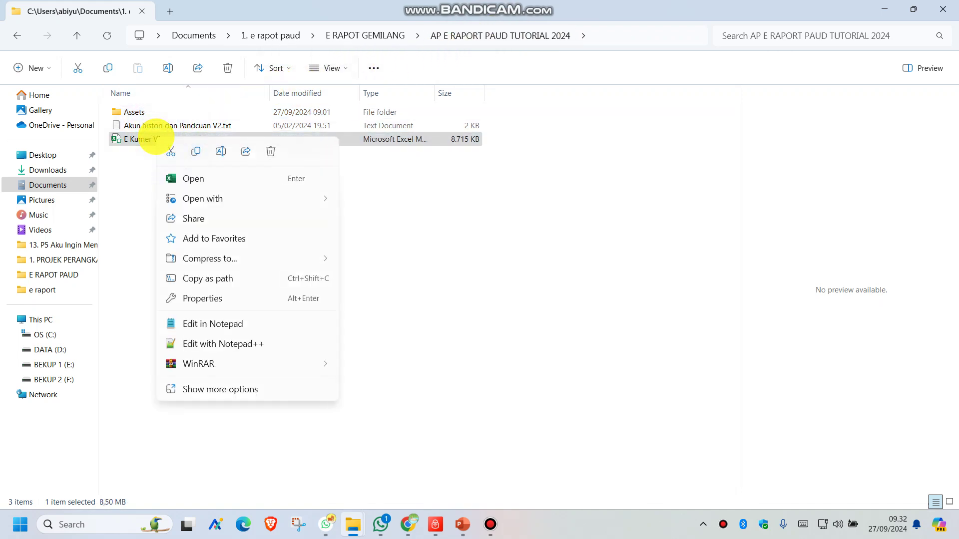
left_click(220, 299)
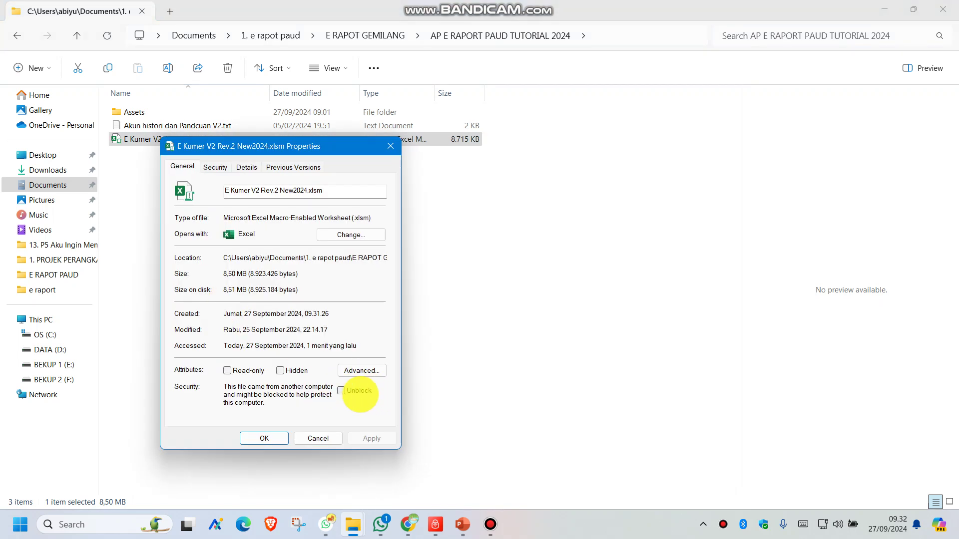
left_click(341, 390)
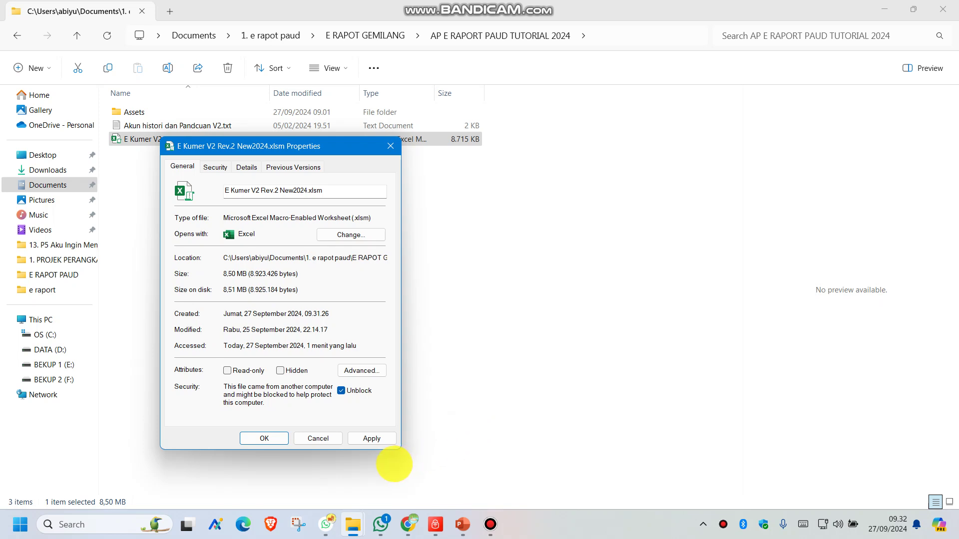
left_click(371, 438)
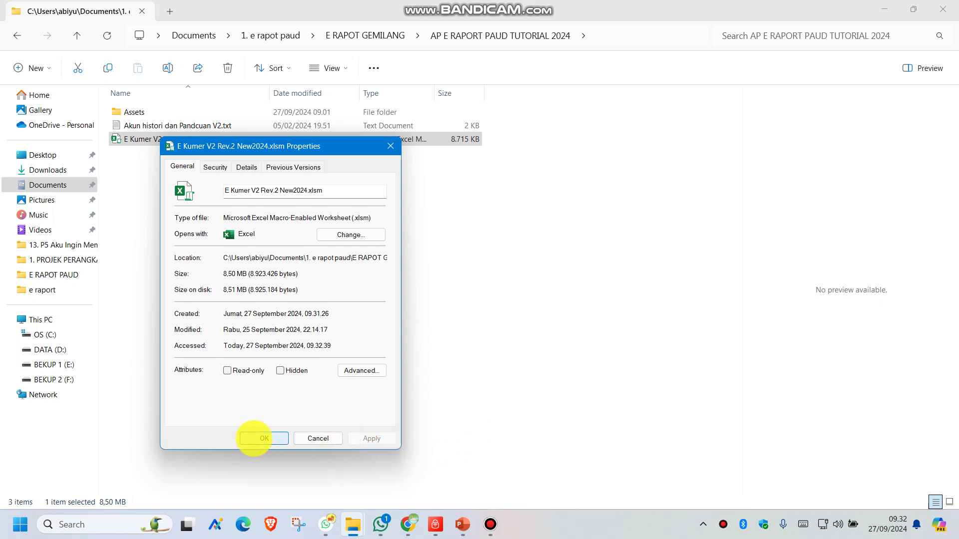
left_click(254, 438)
left_click(307, 275)
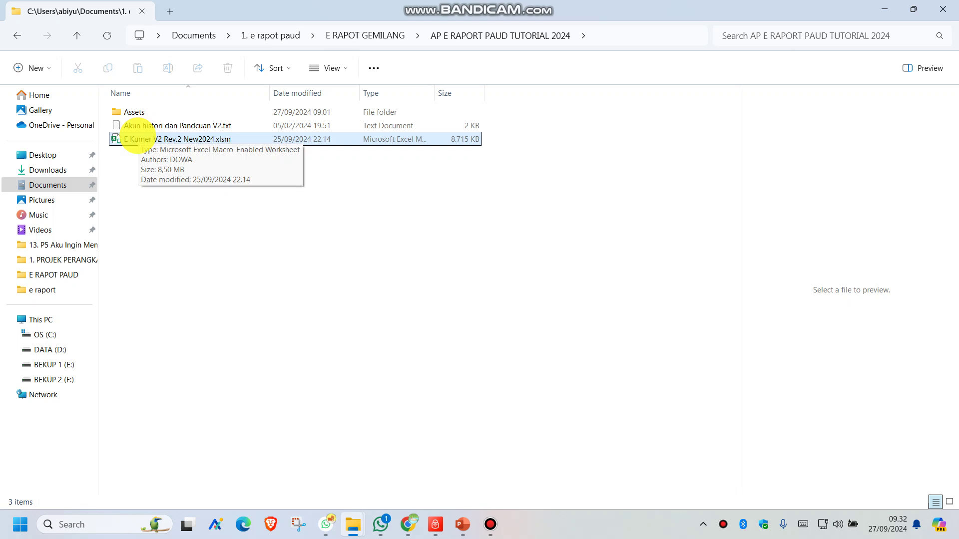
Open E Kumer V2 Rev.2 New2024.xlsm and log in with the username and password via MASUK.
double_click(136, 137)
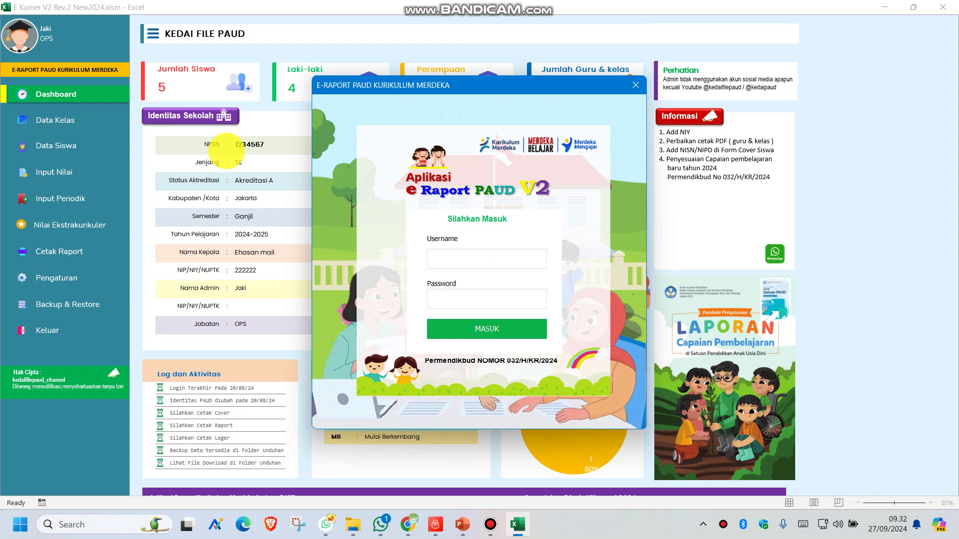
type("admin")
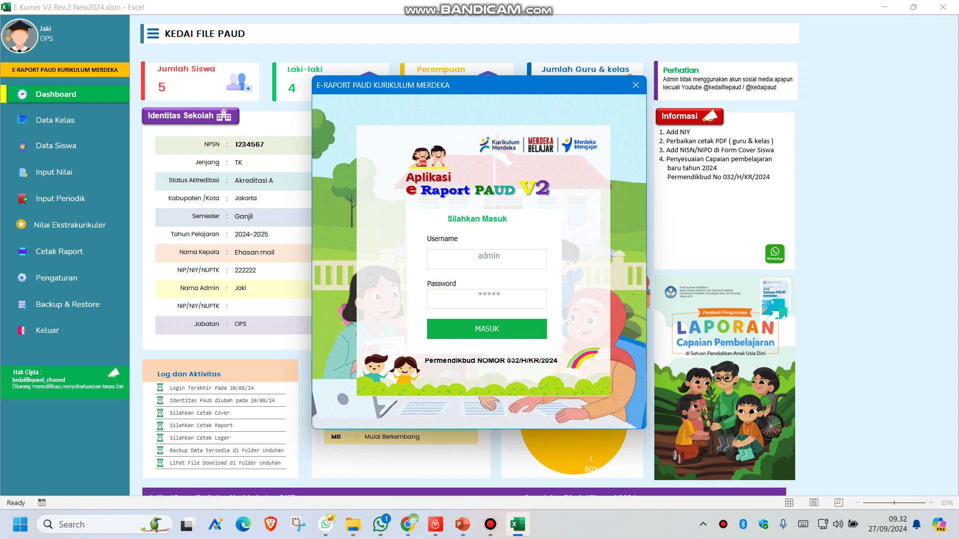
left_click(506, 335)
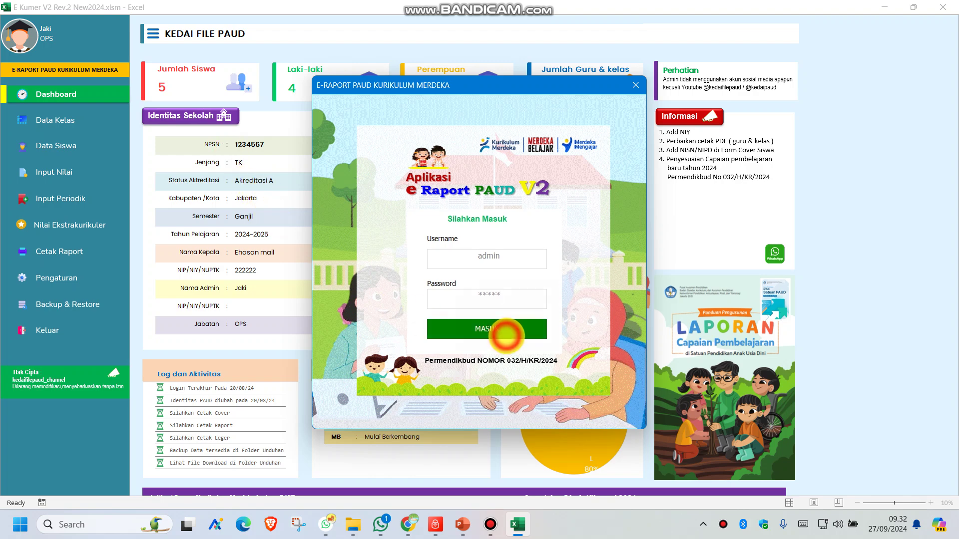
left_click(514, 325)
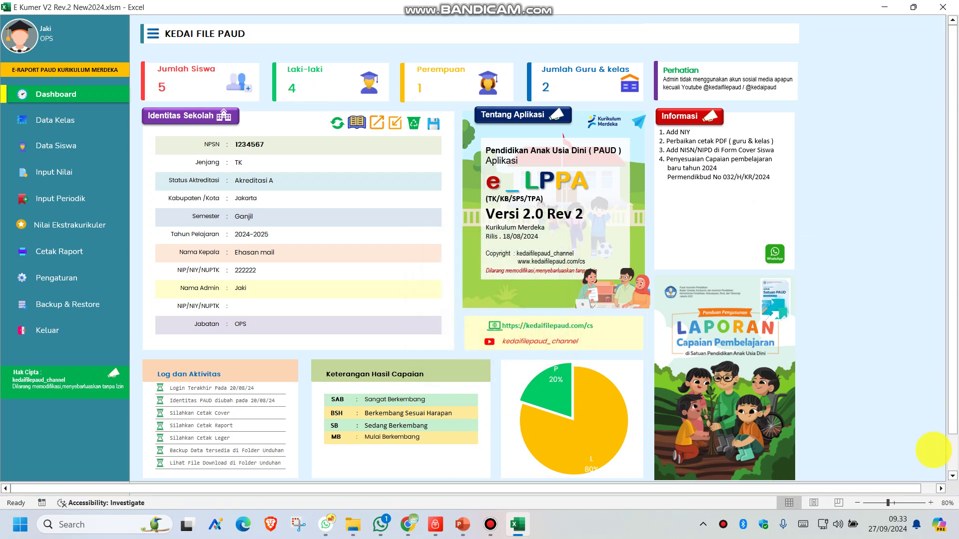
Zoom the dashboard to 90%, FORMAT the entire e-Rapor database, and refresh the dashboard.
left_click(931, 503)
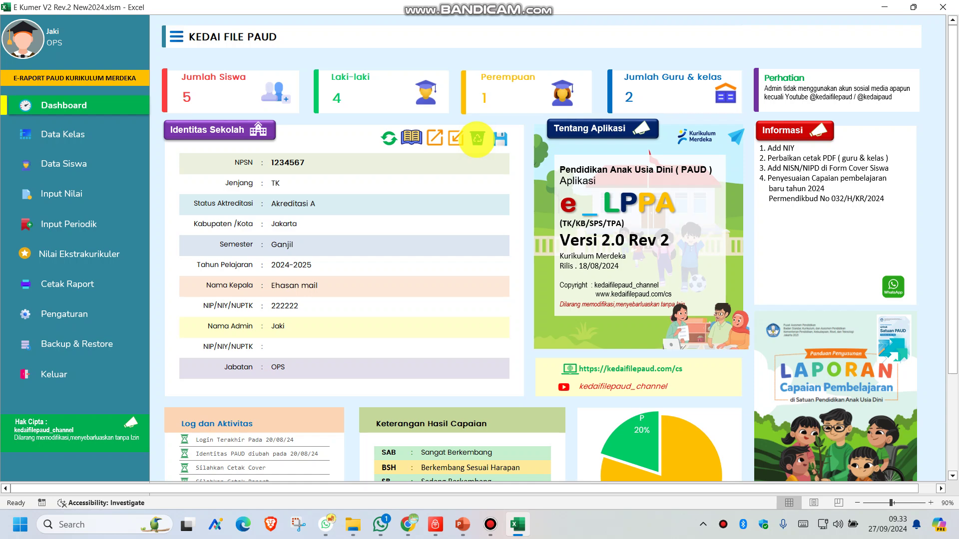
left_click(477, 139)
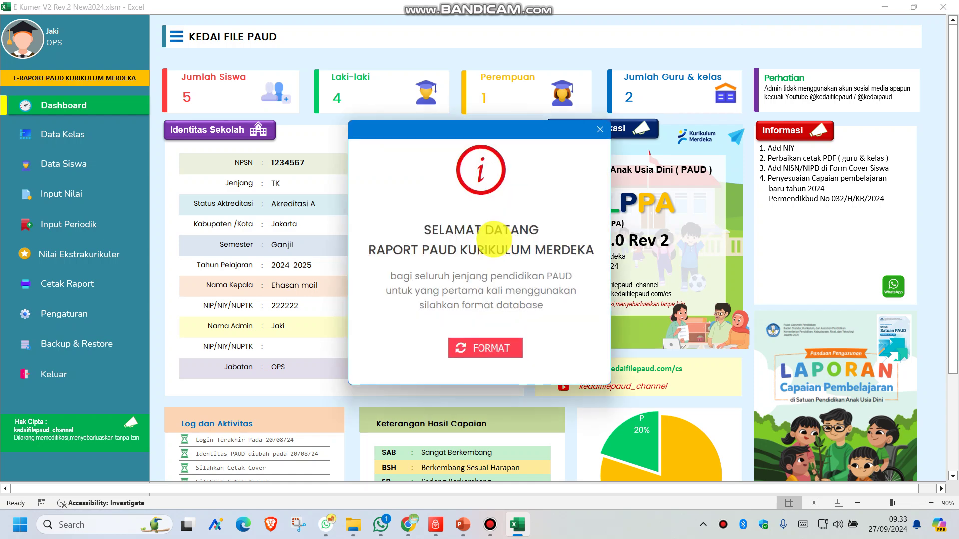
left_click(476, 350)
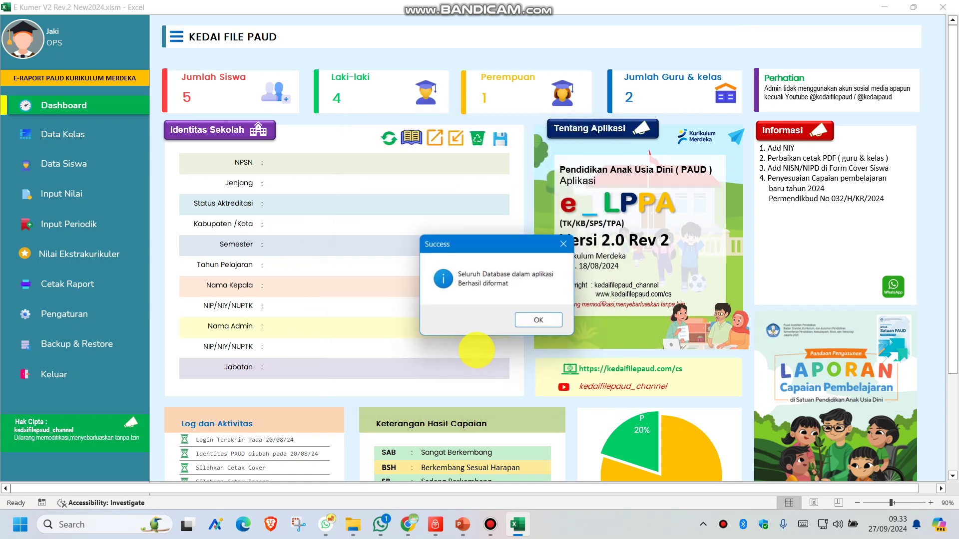
left_click(539, 322)
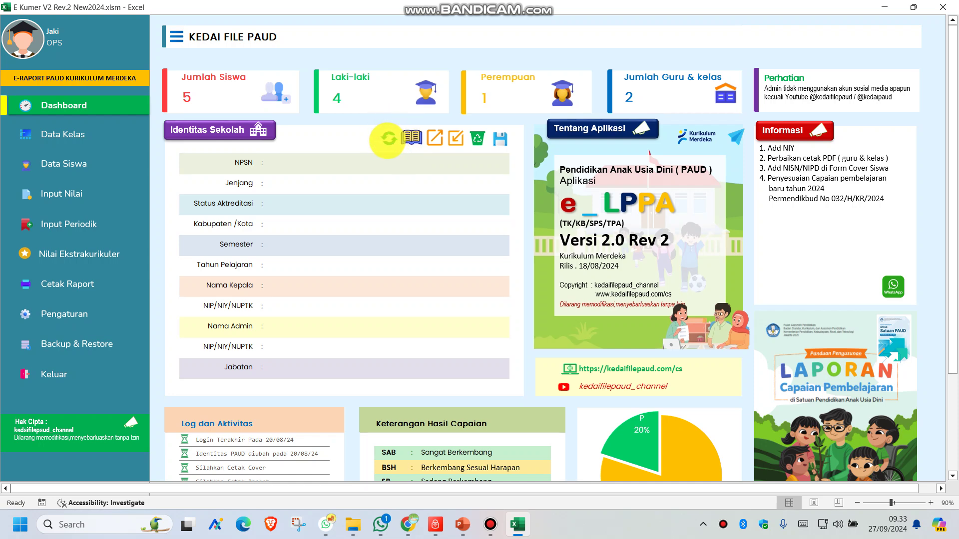
left_click(389, 139)
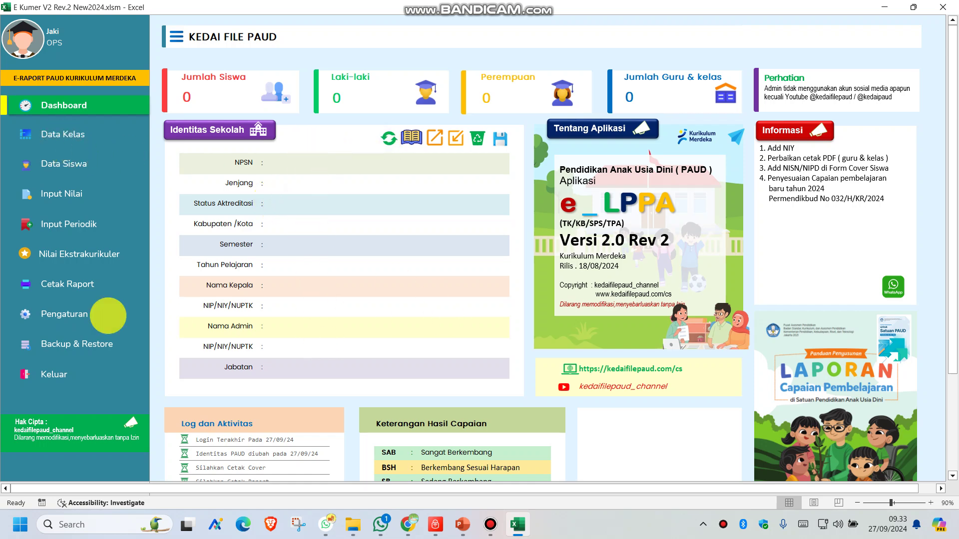
Enter the school NPSN, level TK, Akreditasi B, JAKARTA, semester Ganjil and school year 2024-2025.
left_click(57, 315)
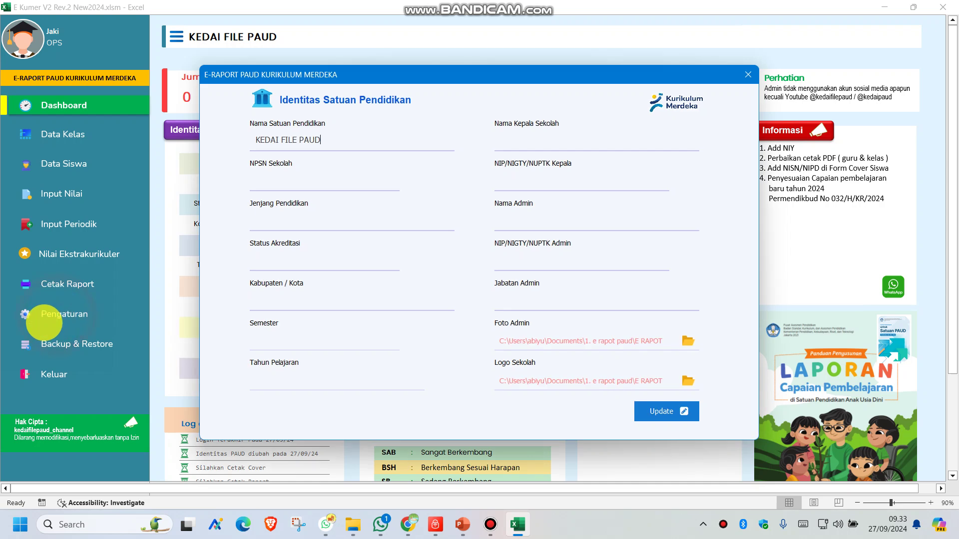
left_click(282, 175)
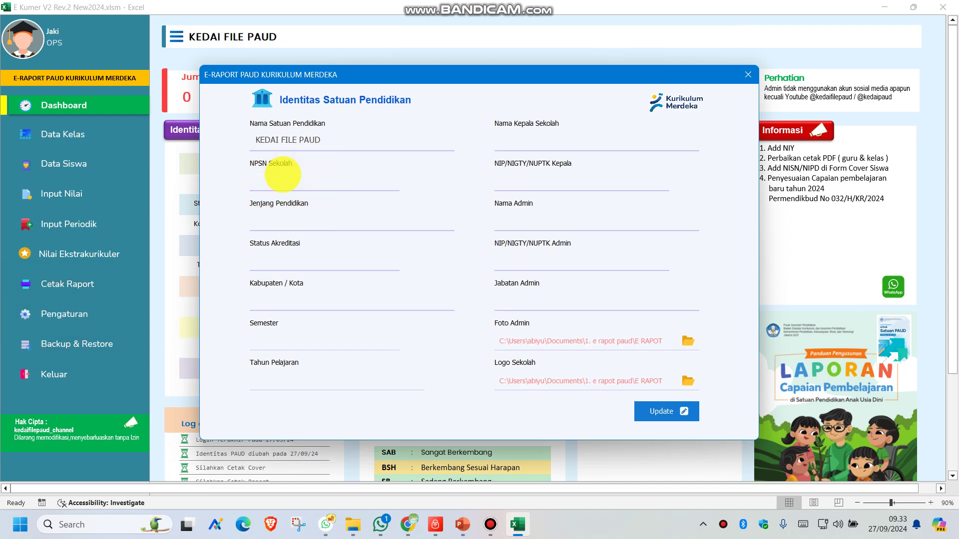
type("122222")
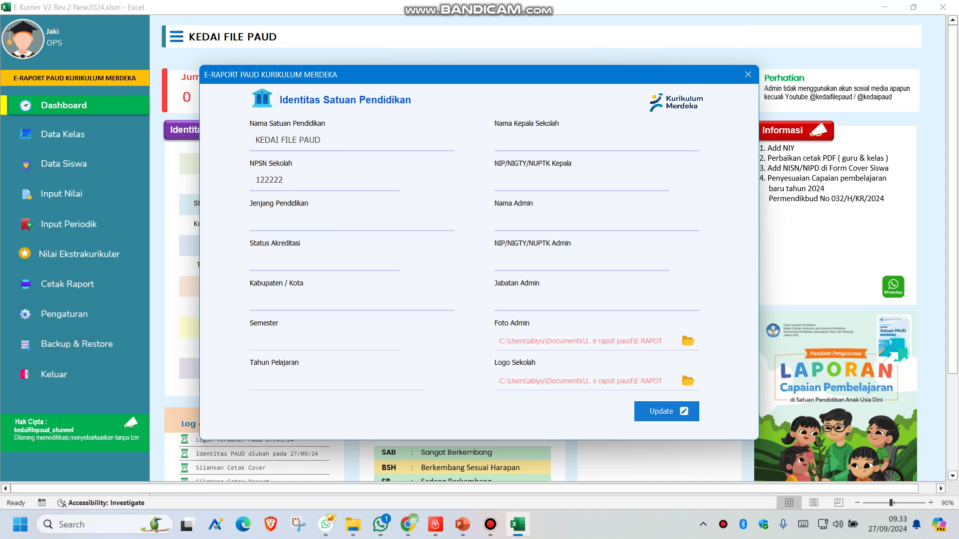
left_click(295, 223)
type("TK")
left_click(271, 266)
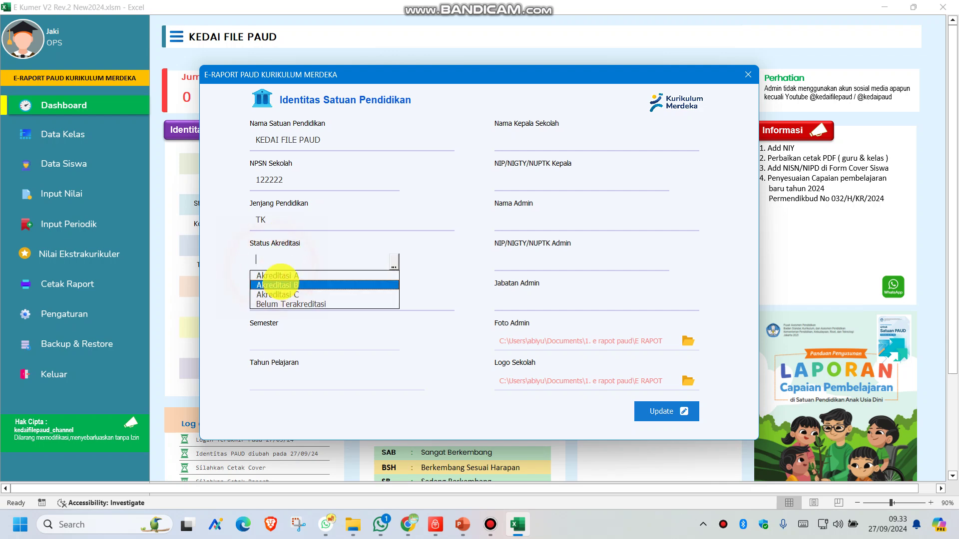
left_click(278, 280)
left_click(282, 306)
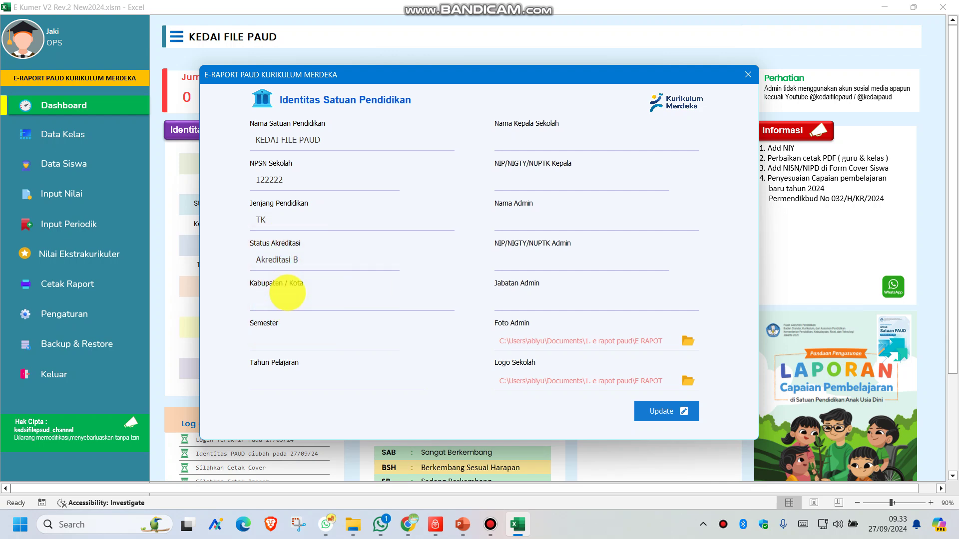
type("JAKARTA")
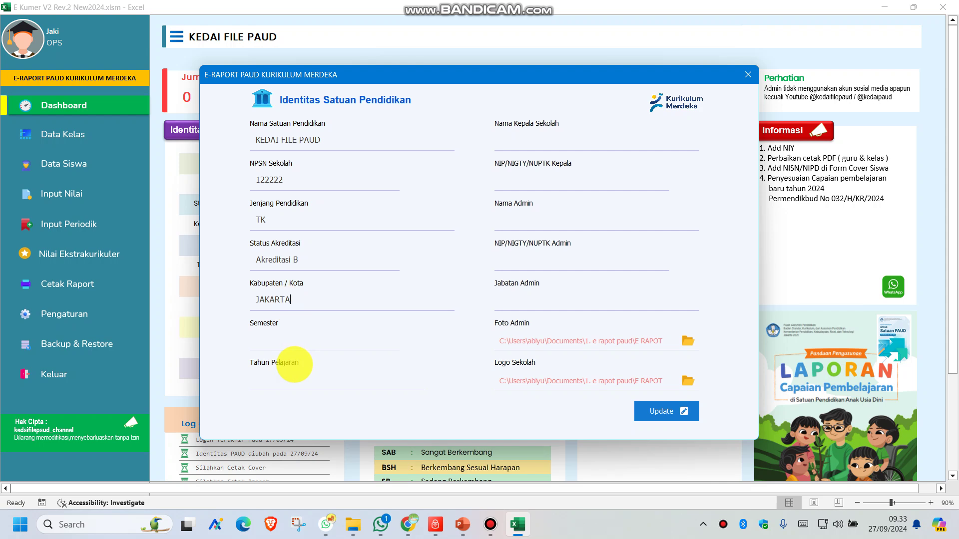
left_click(280, 336)
left_click(291, 352)
left_click(285, 376)
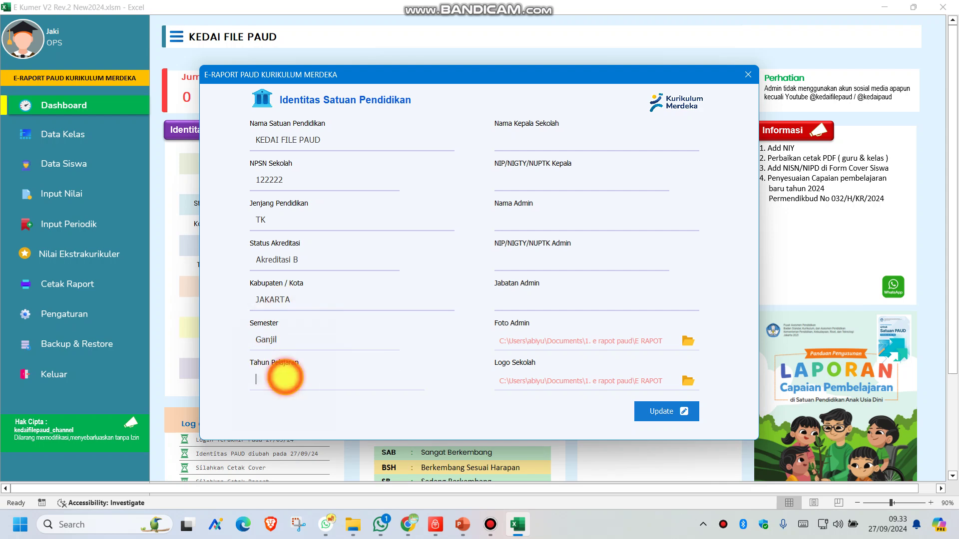
type("2024-2025")
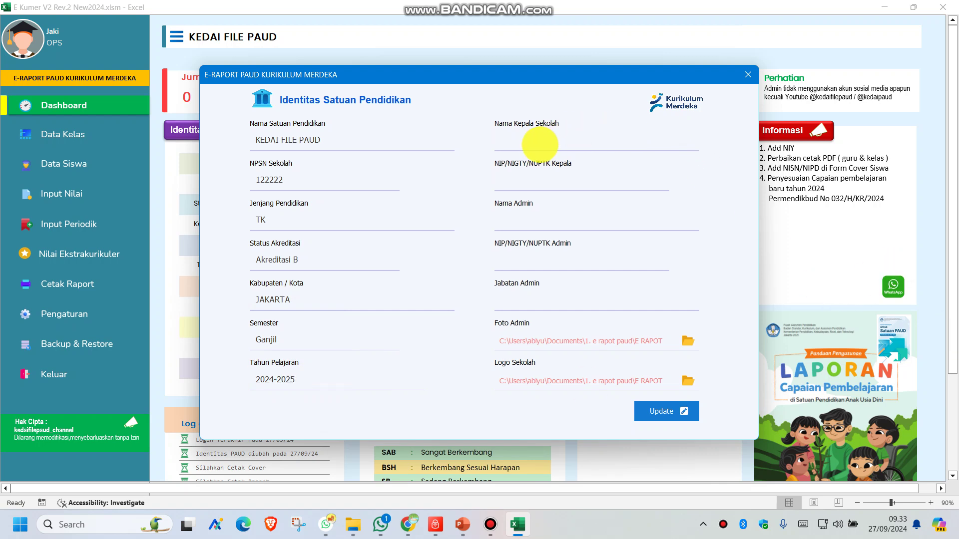
Fill in the headmaster's name and NIP, the admin's name and NIP, and Jabatan GURU.
left_click(539, 145)
type("JAR")
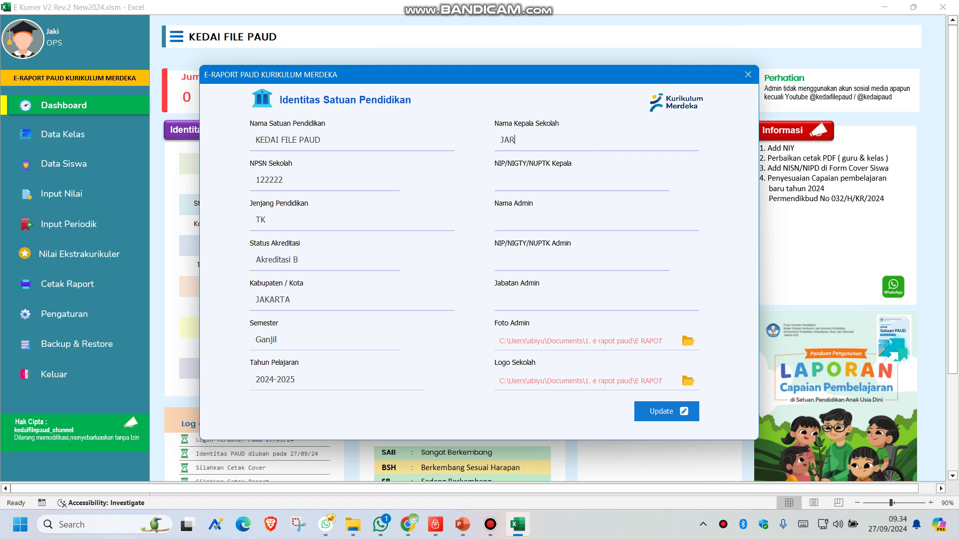
type("J")
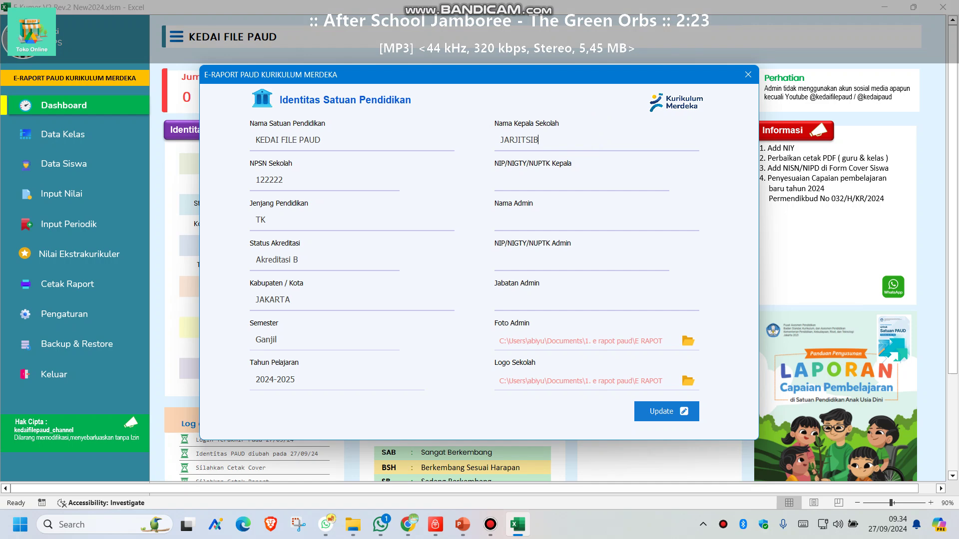
type("ITSING")
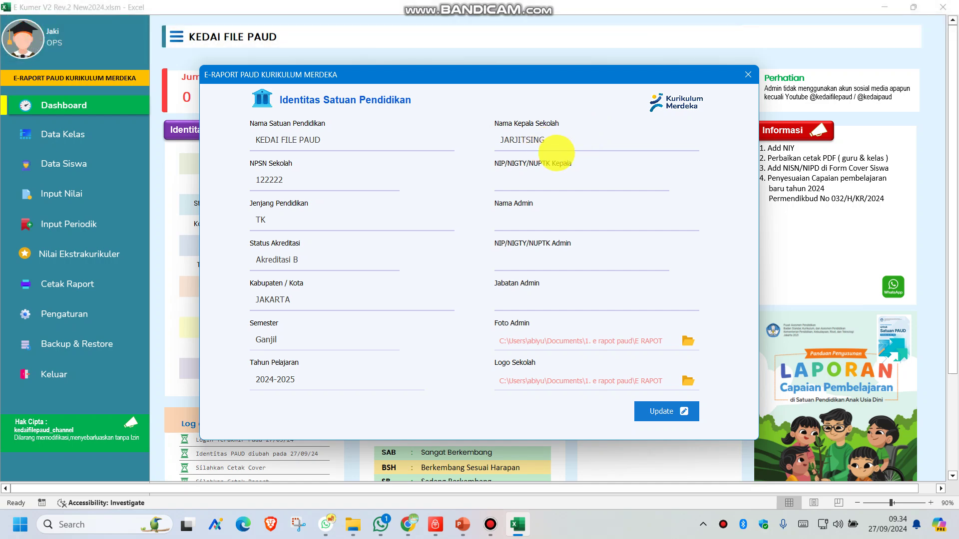
left_click(513, 179)
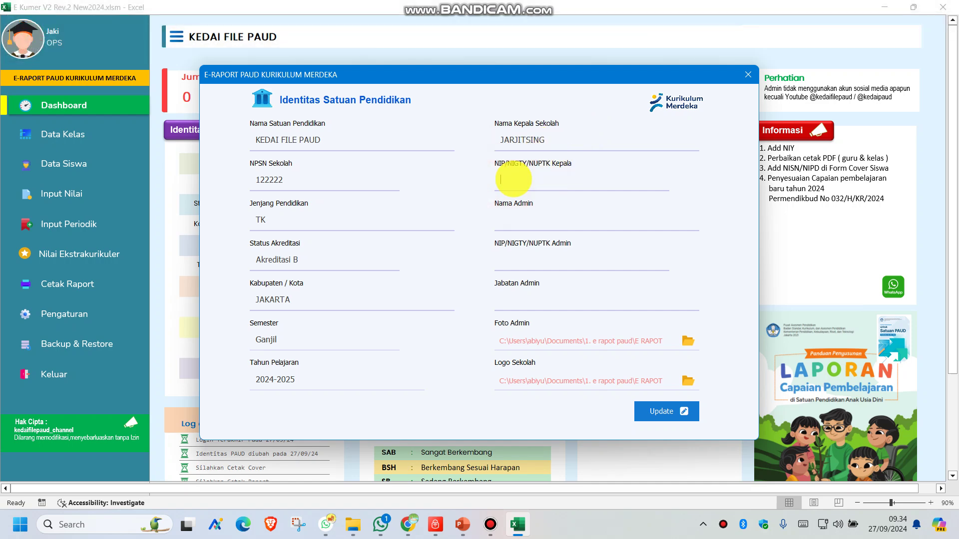
type("666666666666")
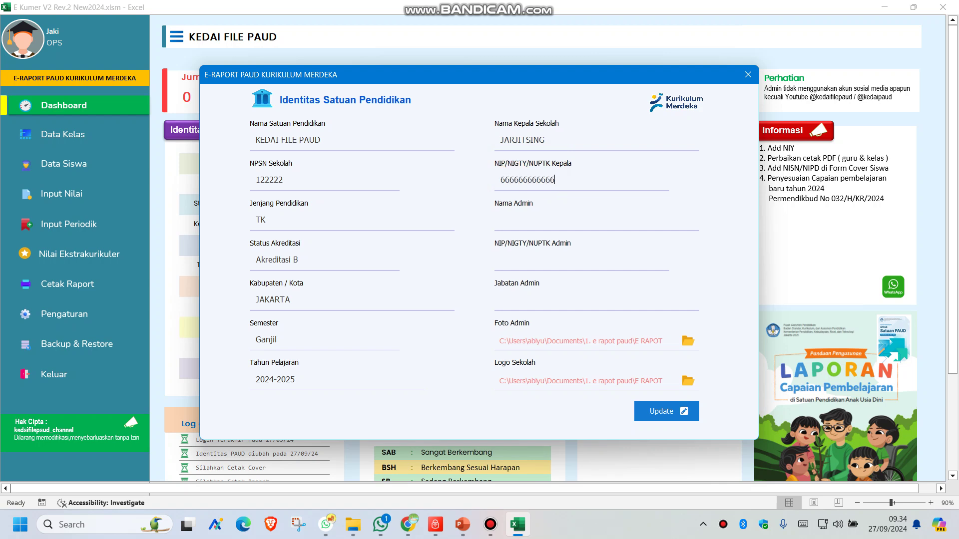
left_click(531, 219)
type("SUSI")
left_click(520, 261)
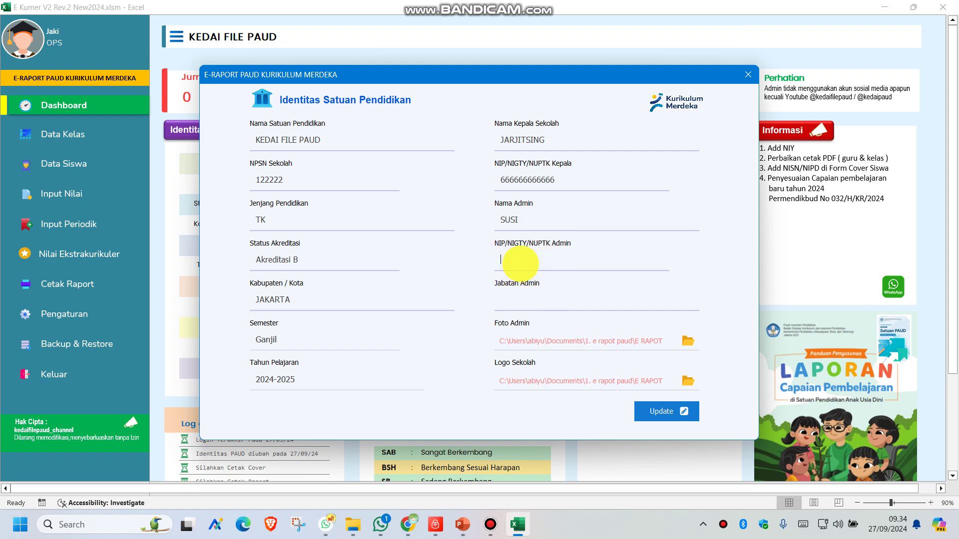
type("88888888")
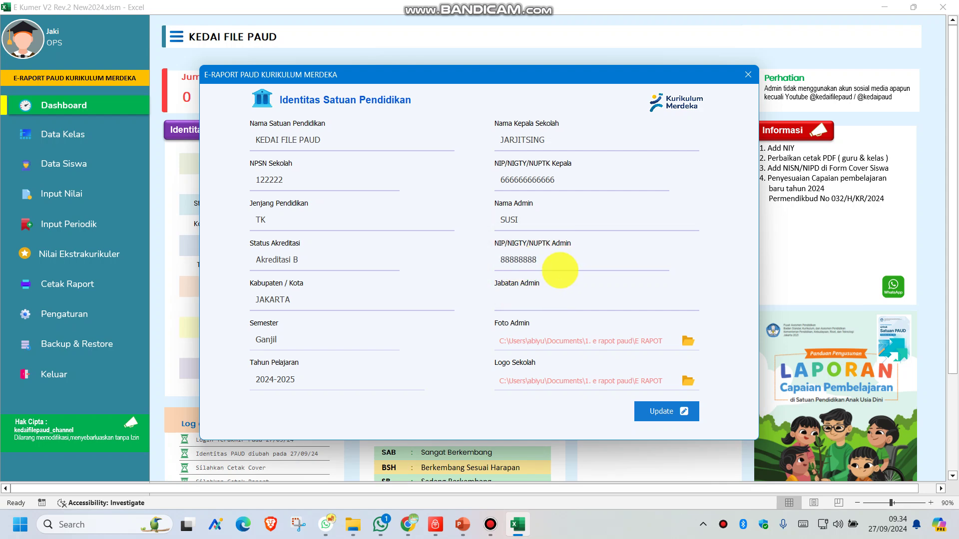
left_click(533, 300)
type("GURU")
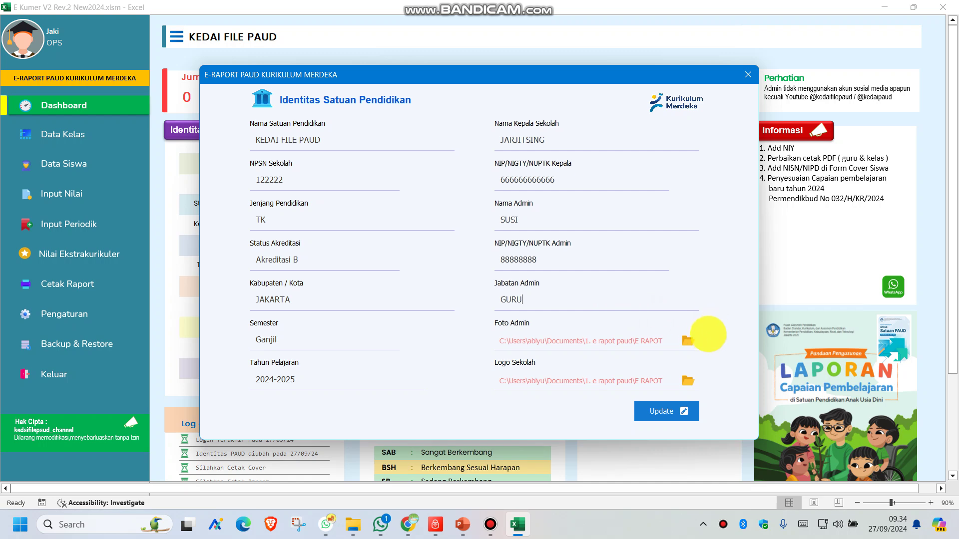
Attach the latest Downloads screenshot as Foto Admin and Picture1.jpg as Logo Sekolah.
left_click(687, 341)
scroll(274, 190, "down", 2)
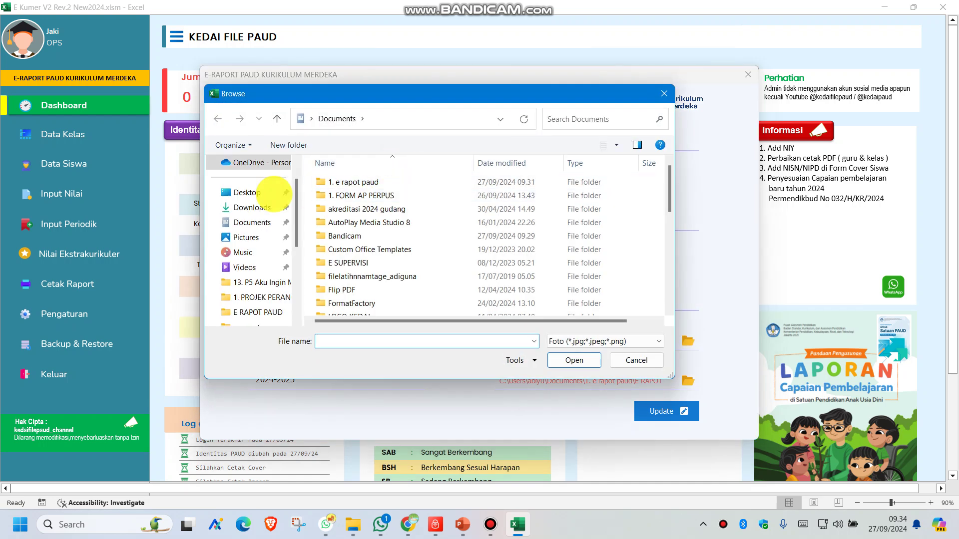
left_click(252, 207)
double_click(356, 200)
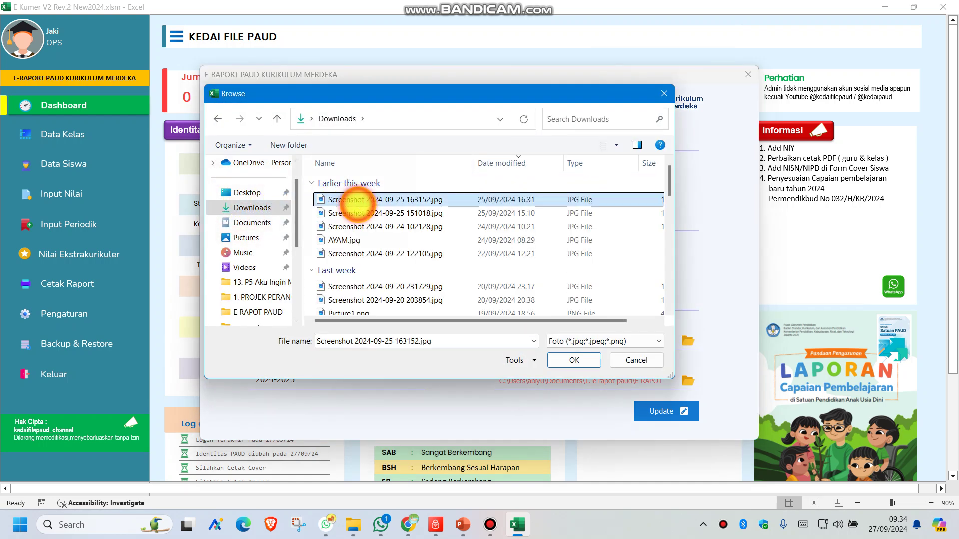
left_click(688, 381)
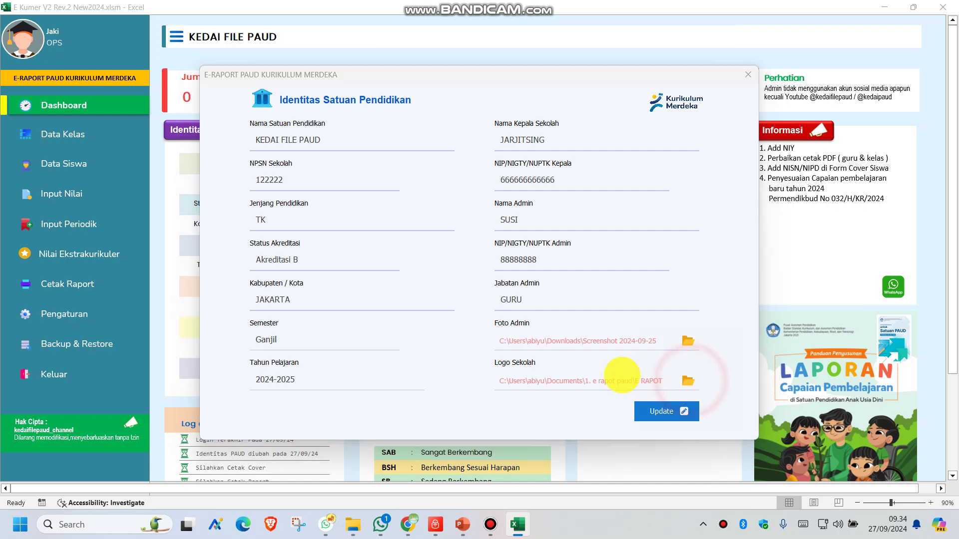
scroll(390, 235, "down", 2)
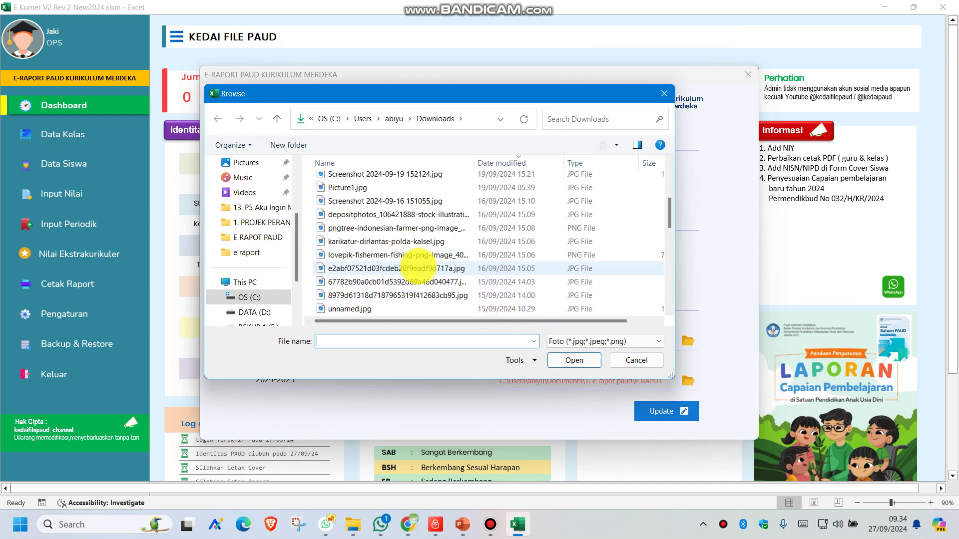
double_click(362, 187)
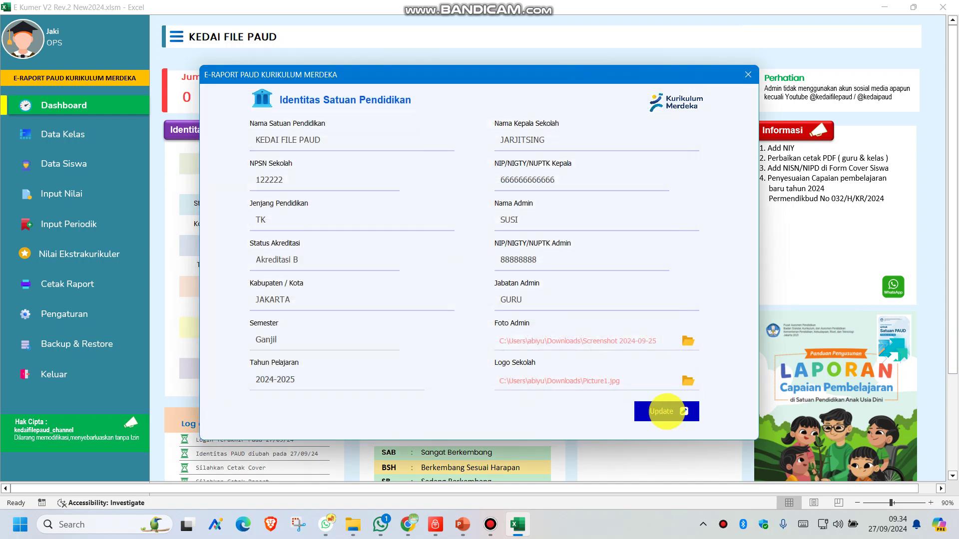
Update the school identity onto the dashboard and save the workbook progress.
left_click(666, 413)
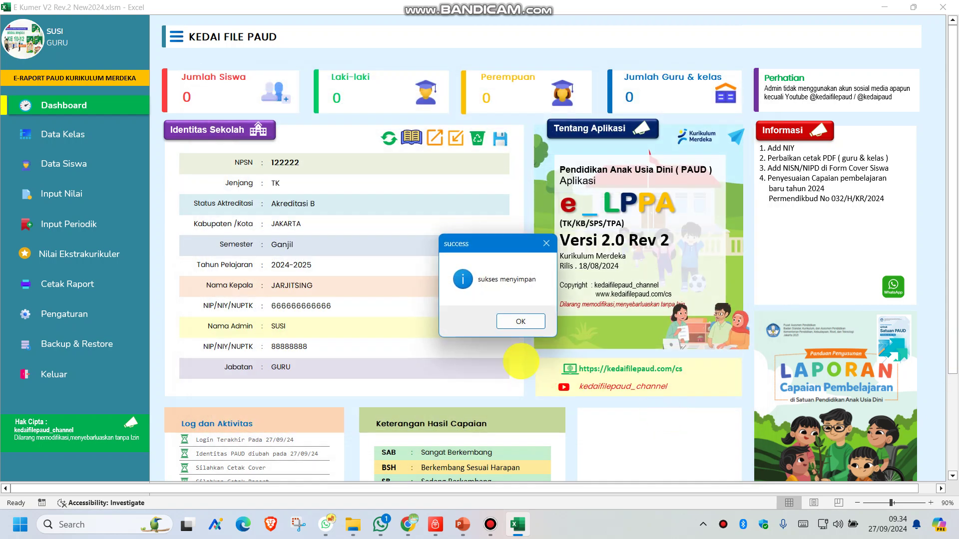
left_click(513, 321)
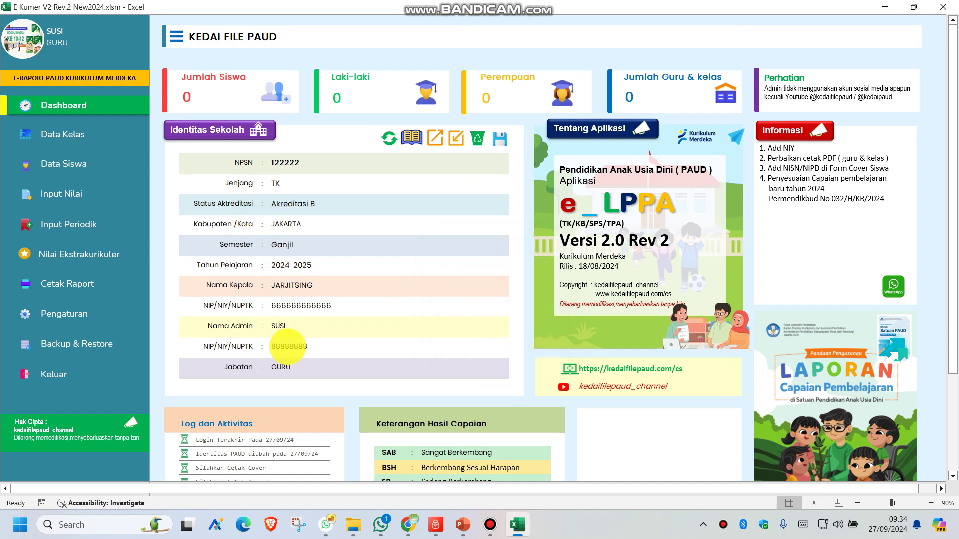
left_click(500, 140)
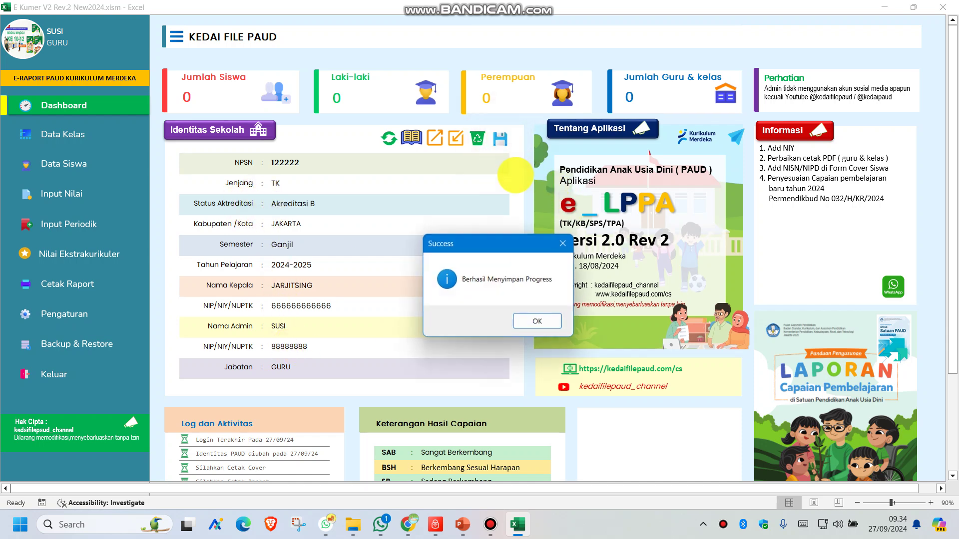
left_click(519, 320)
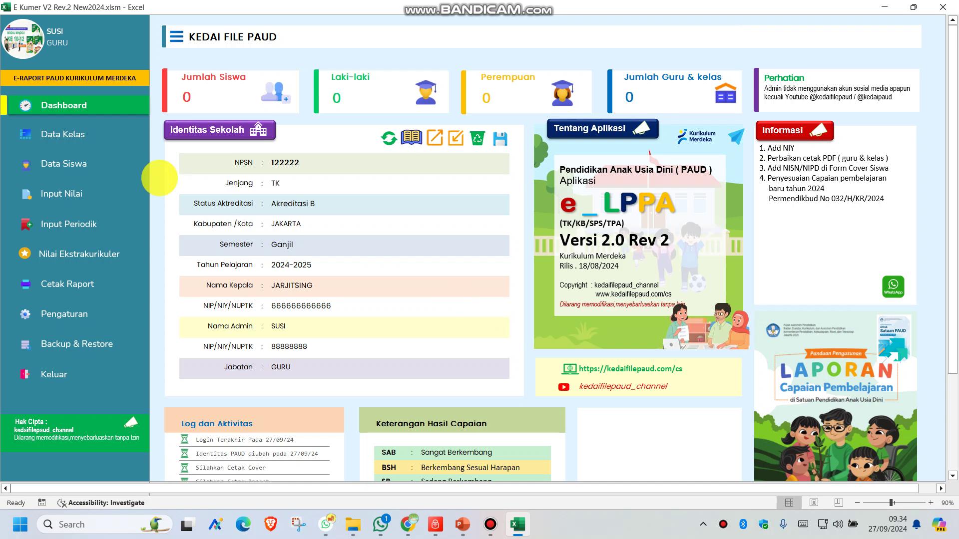
left_click(47, 134)
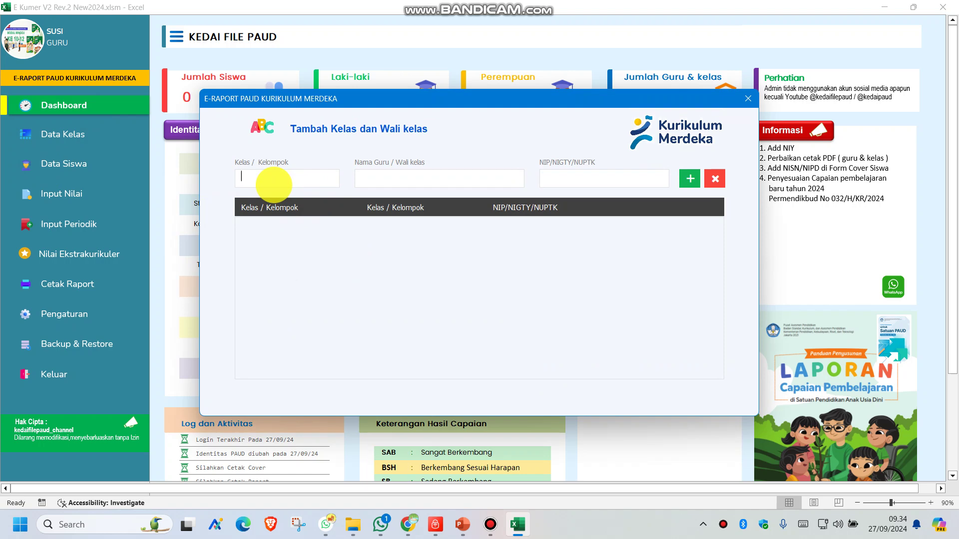
Enter class KELOMPOK A with its homeroom teacher's name and add it to the list.
type("KELOMPOK A")
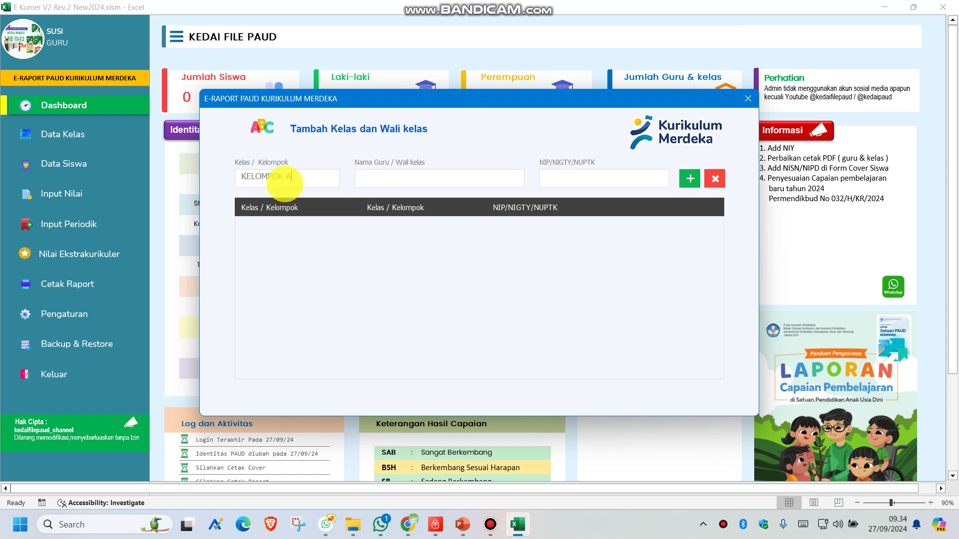
left_click(387, 179)
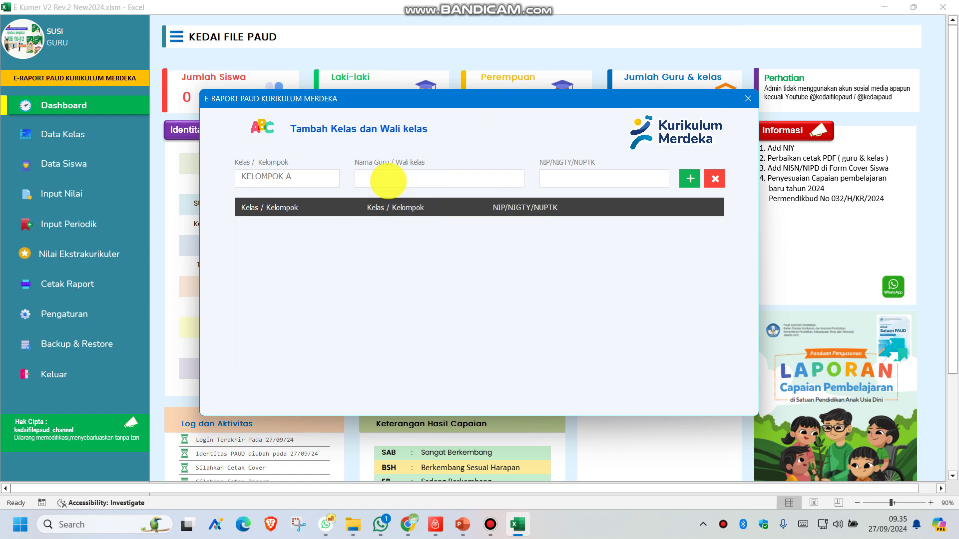
type("UPIN")
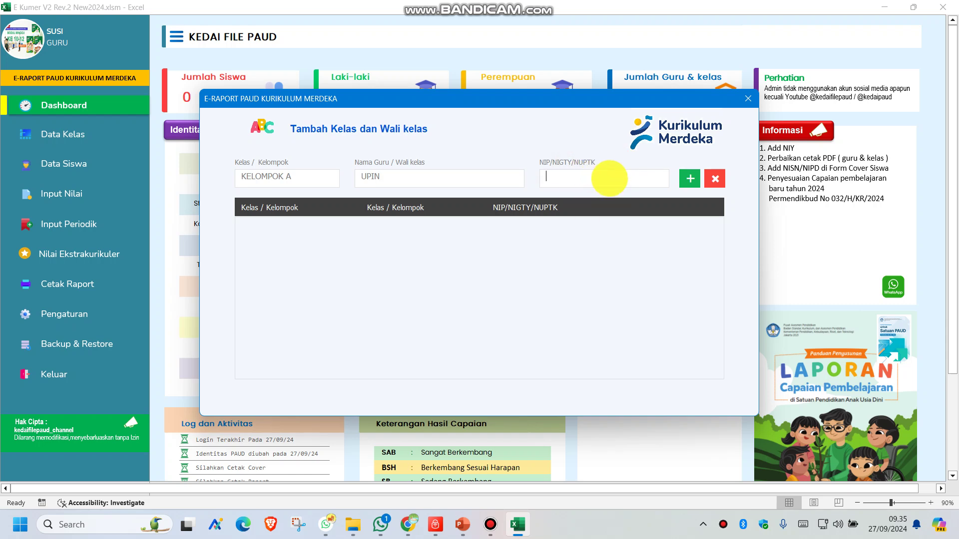
left_click(689, 178)
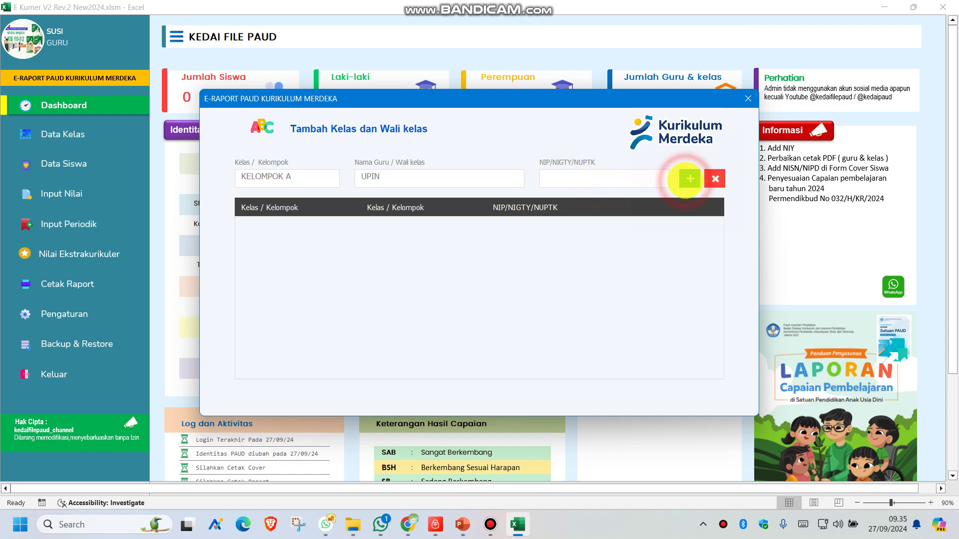
left_click(555, 324)
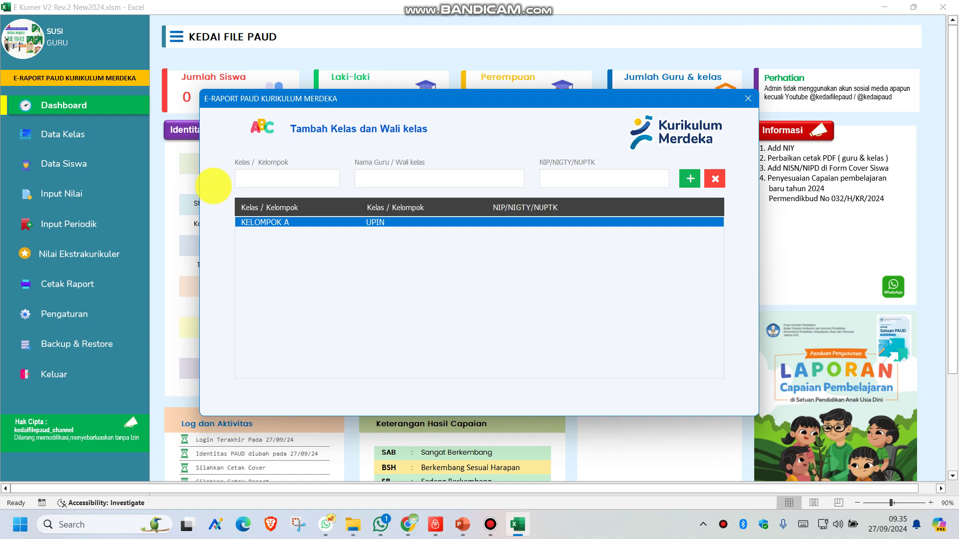
Add class KELAS A with its homeroom teacher to the list.
left_click(266, 179)
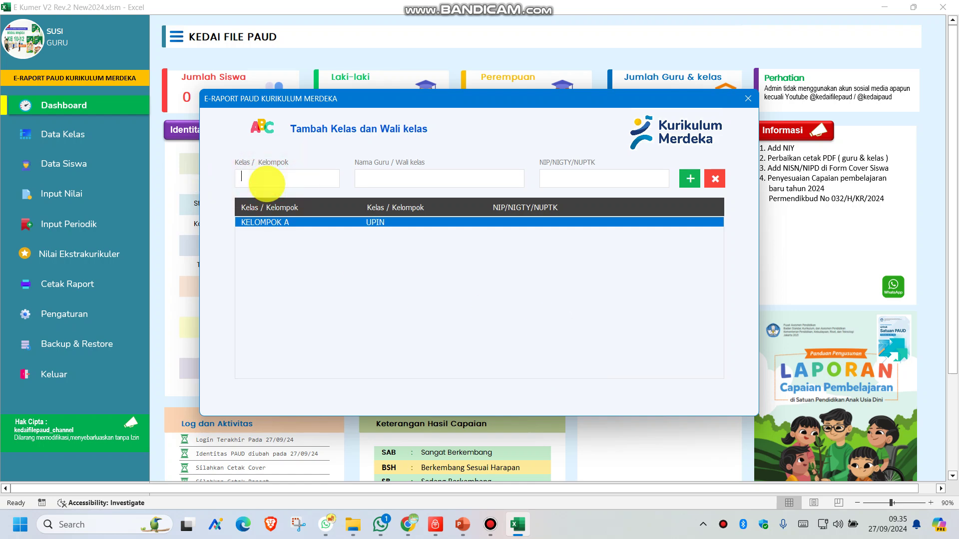
type("KELAS A")
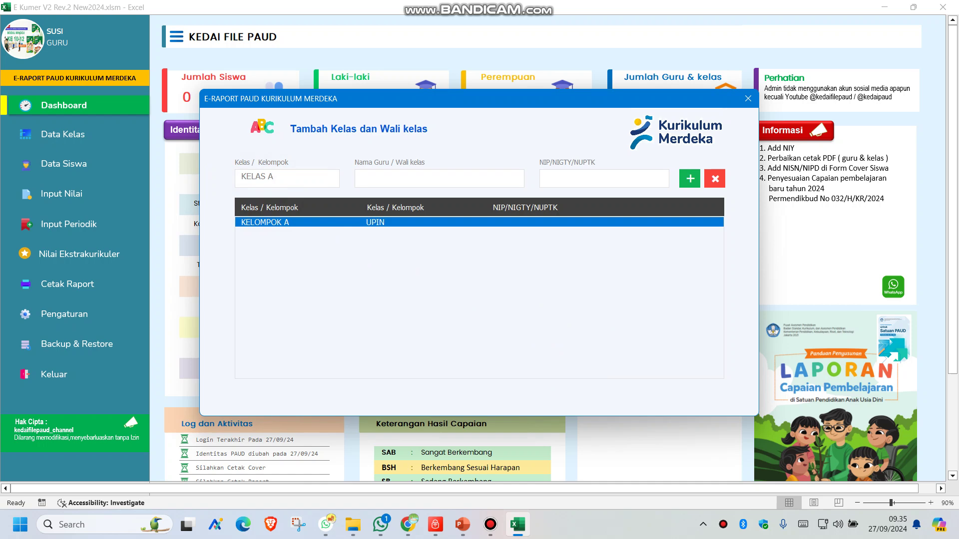
left_click(385, 175)
left_click(690, 179)
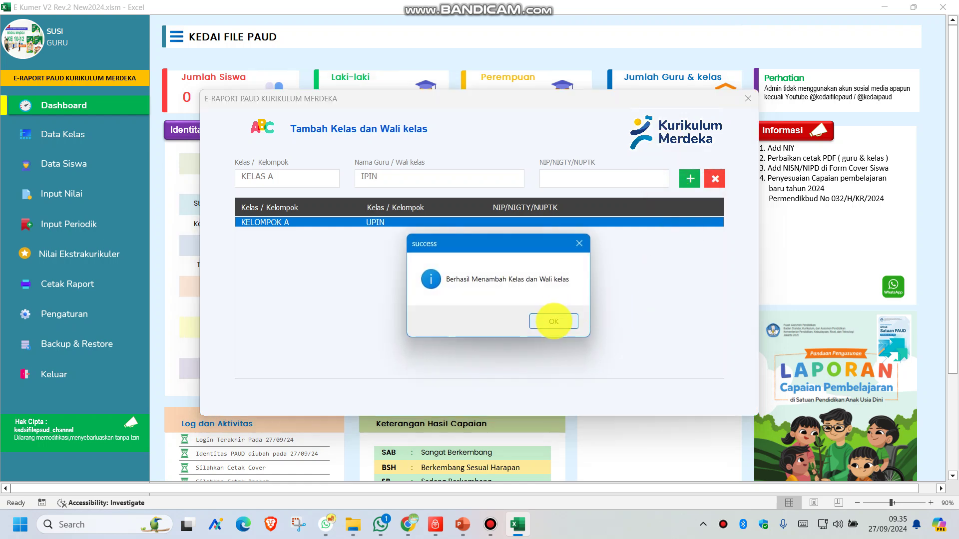
left_click(553, 321)
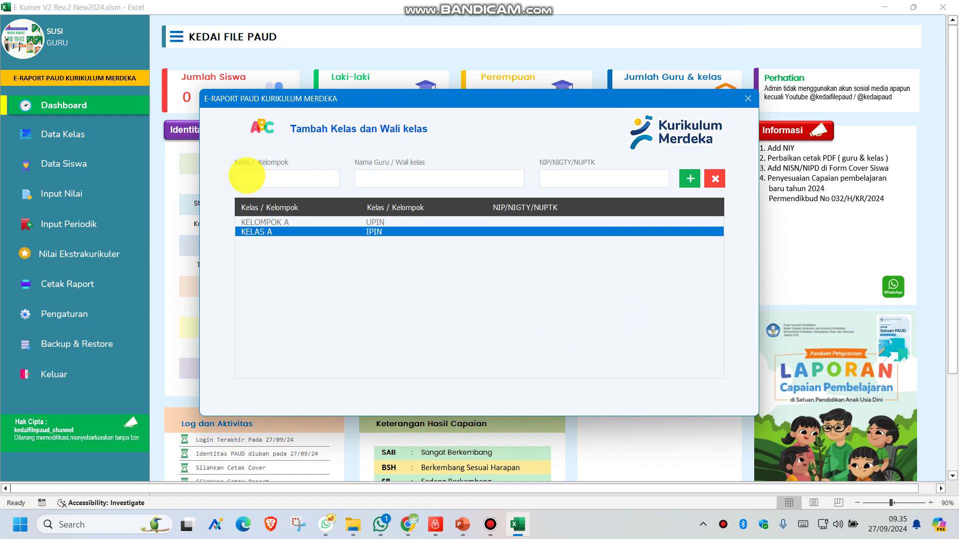
Add class MAWAR 1 with its homeroom teacher to the list.
left_click(246, 175)
type("MAWAR 1")
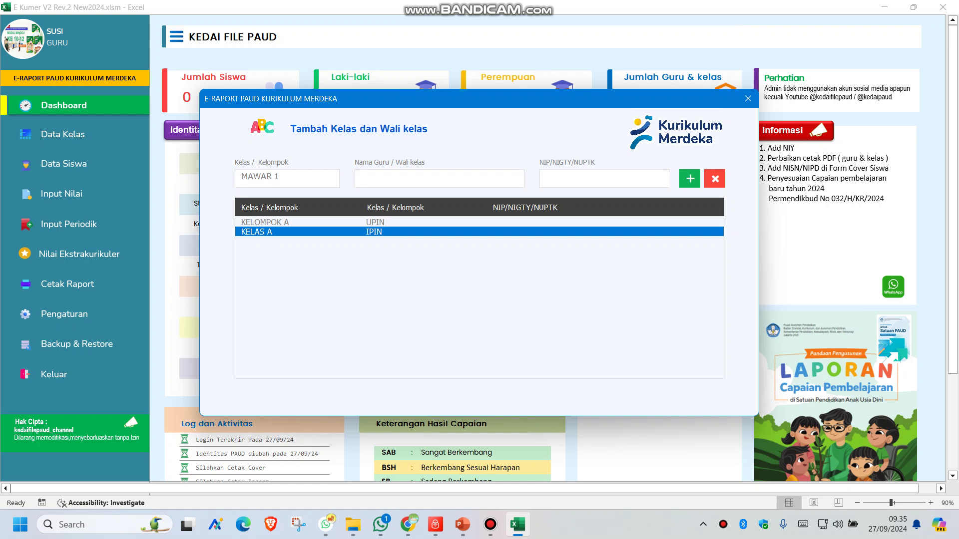
left_click(386, 179)
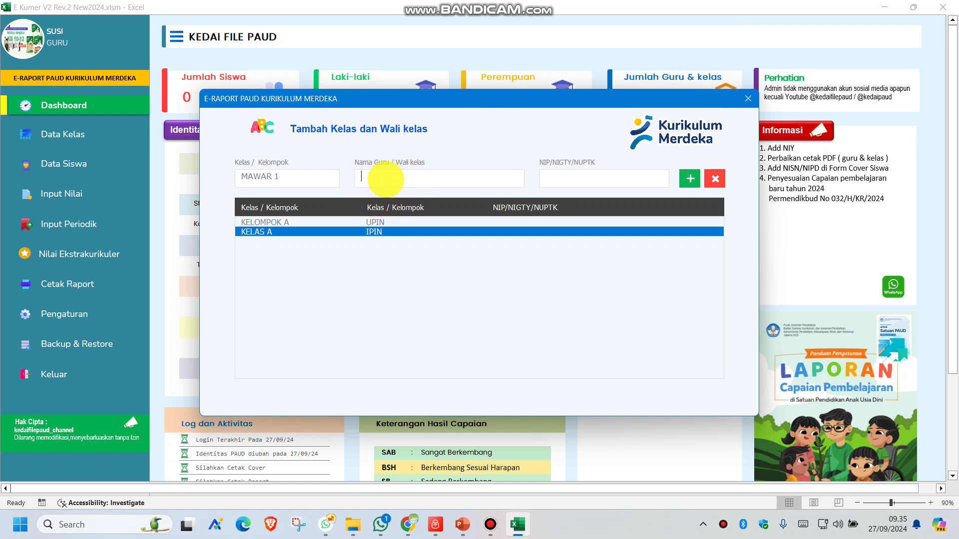
type("OPAH")
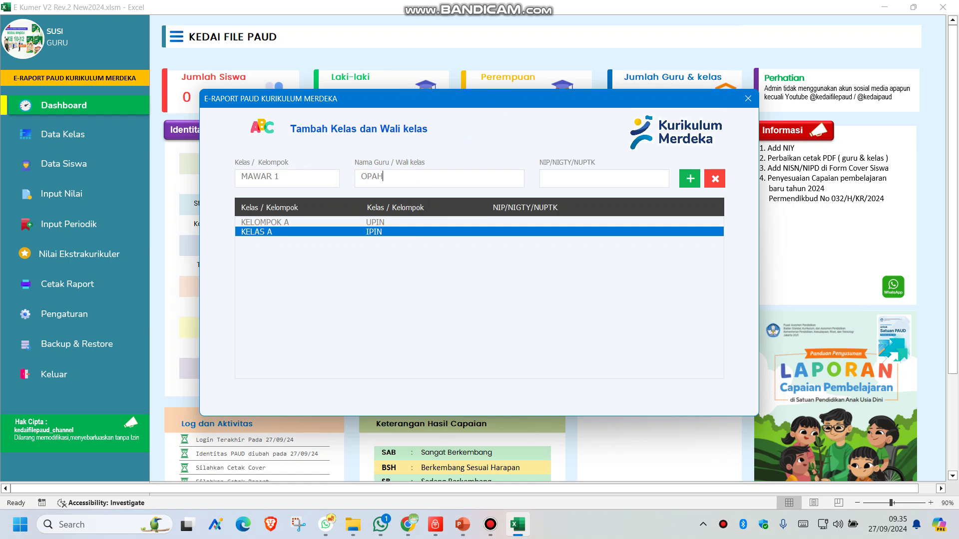
left_click(690, 178)
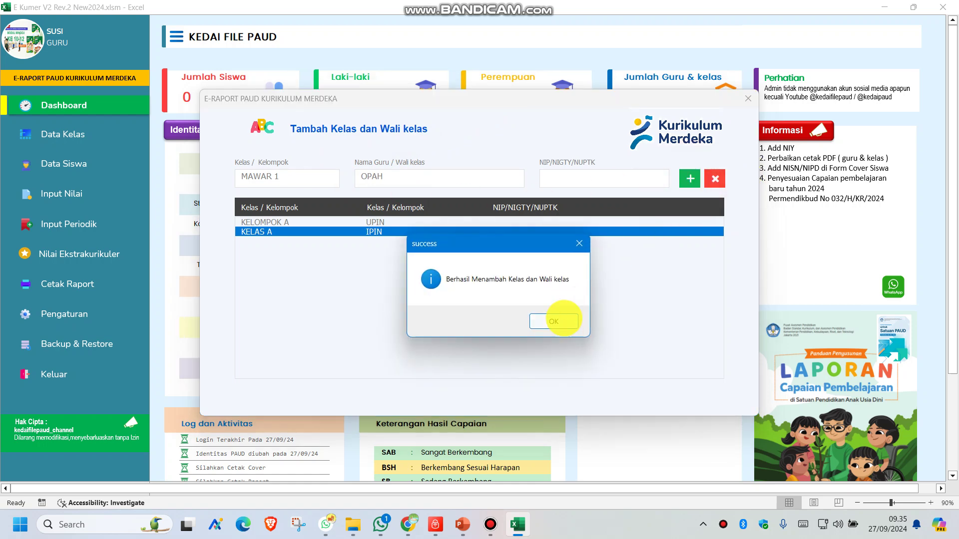
left_click(554, 321)
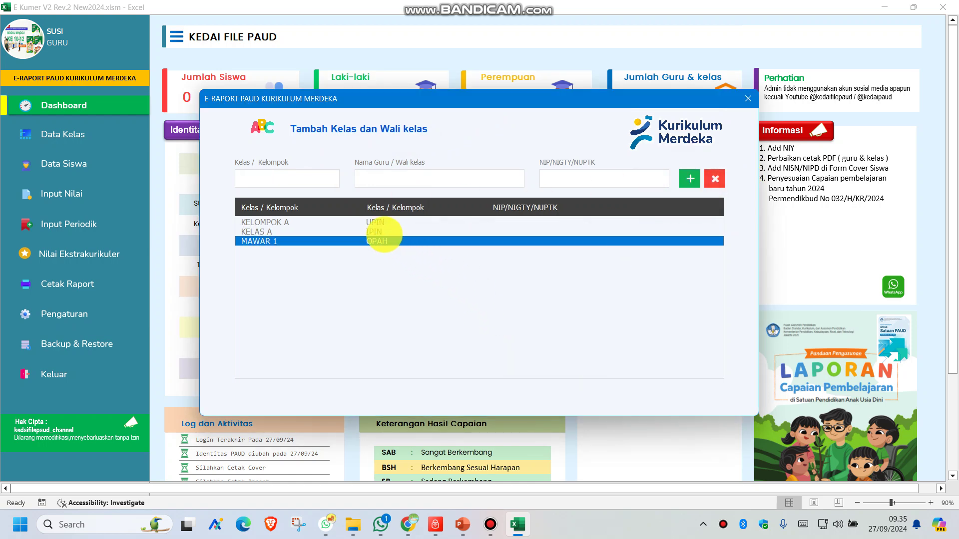
Load the MAWAR 1 row into the form and delete it, keeping KELOMPOK A and KELAS A.
left_click(378, 232)
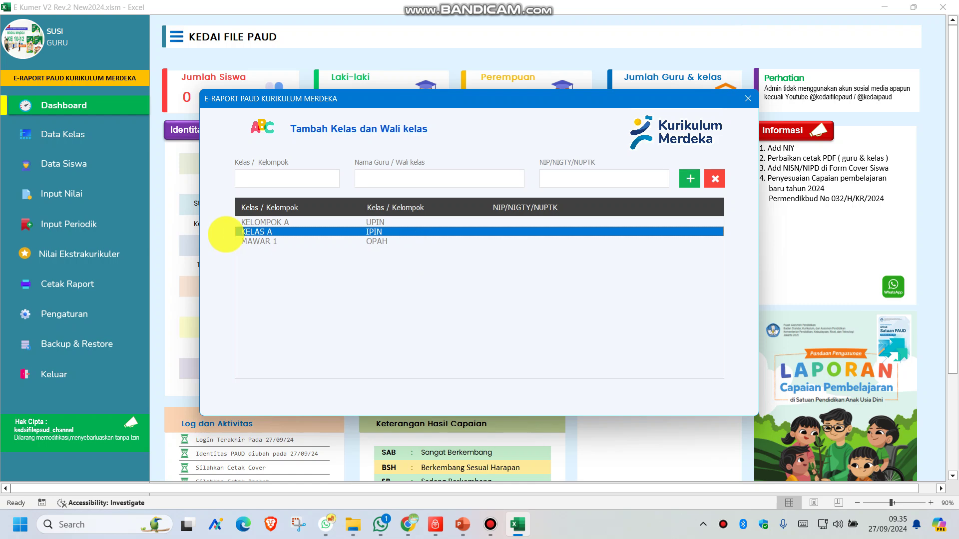
left_click(260, 241)
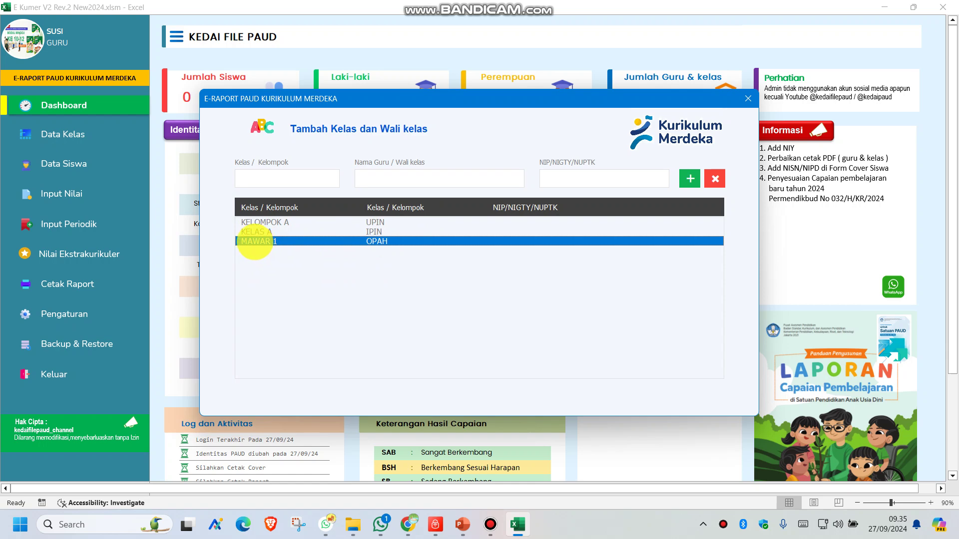
double_click(254, 241)
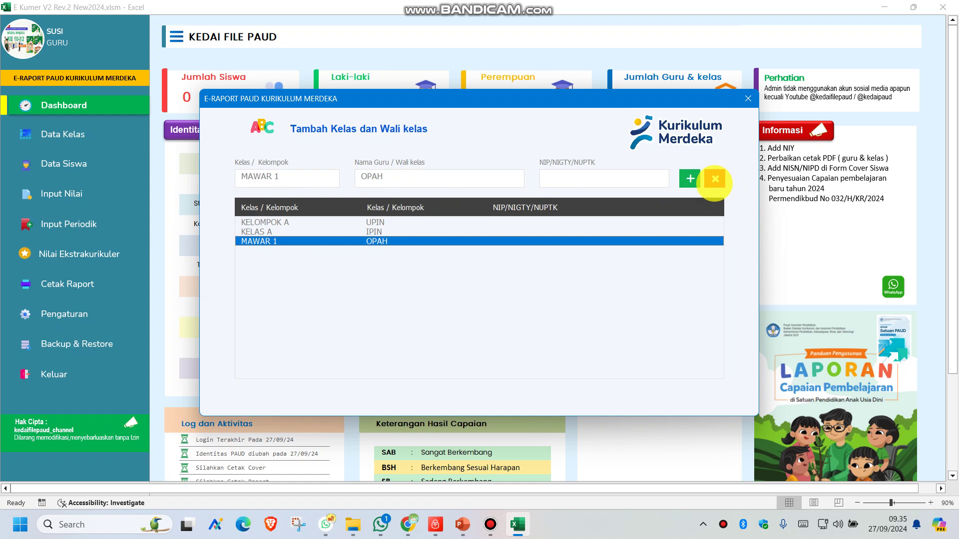
left_click(715, 179)
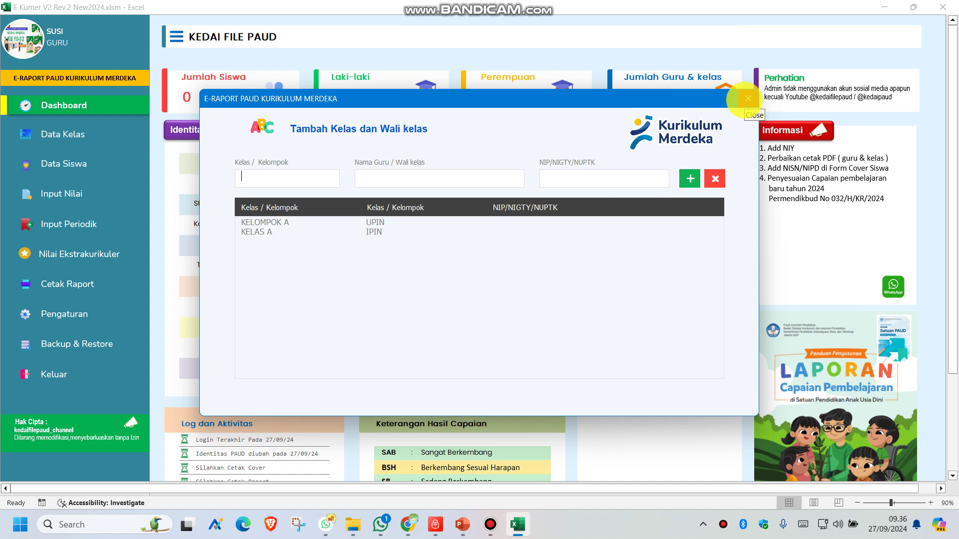
Close the class form, save the workbook, and refresh the dashboard so Jumlah Guru & kelas reads 2.
left_click(743, 100)
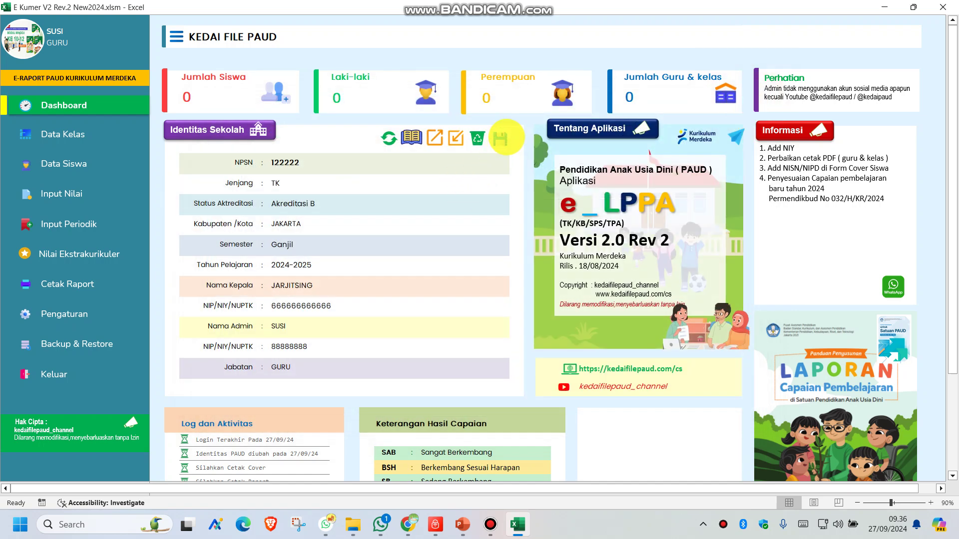
left_click(500, 138)
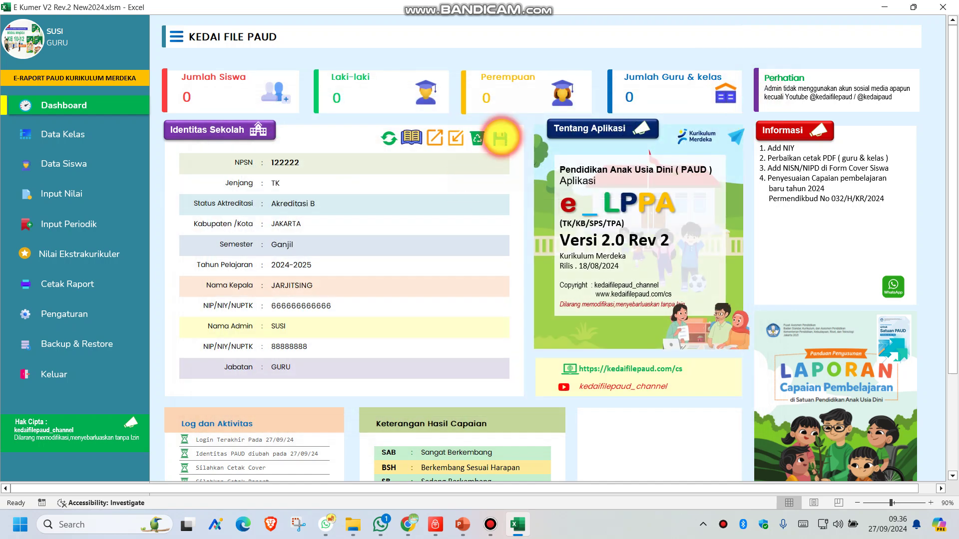
left_click(534, 320)
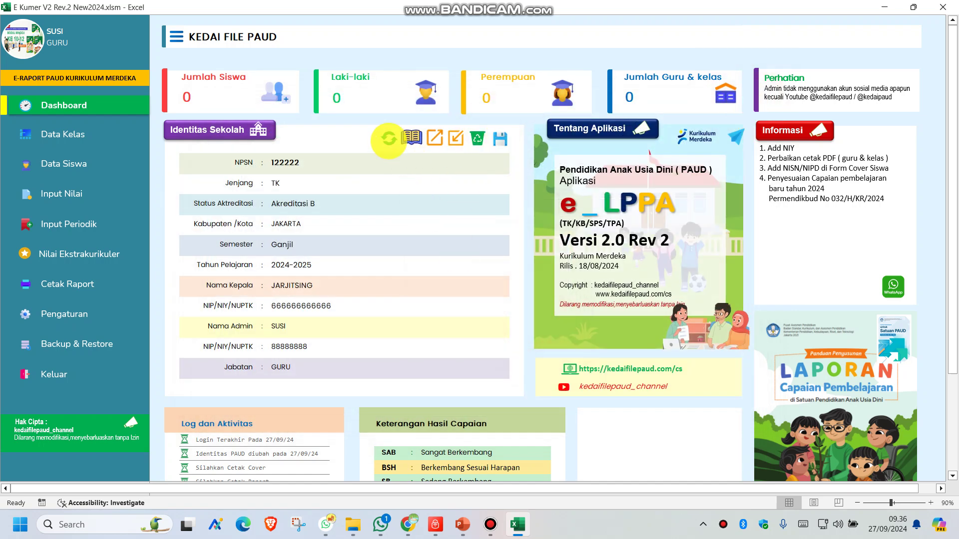
left_click(389, 138)
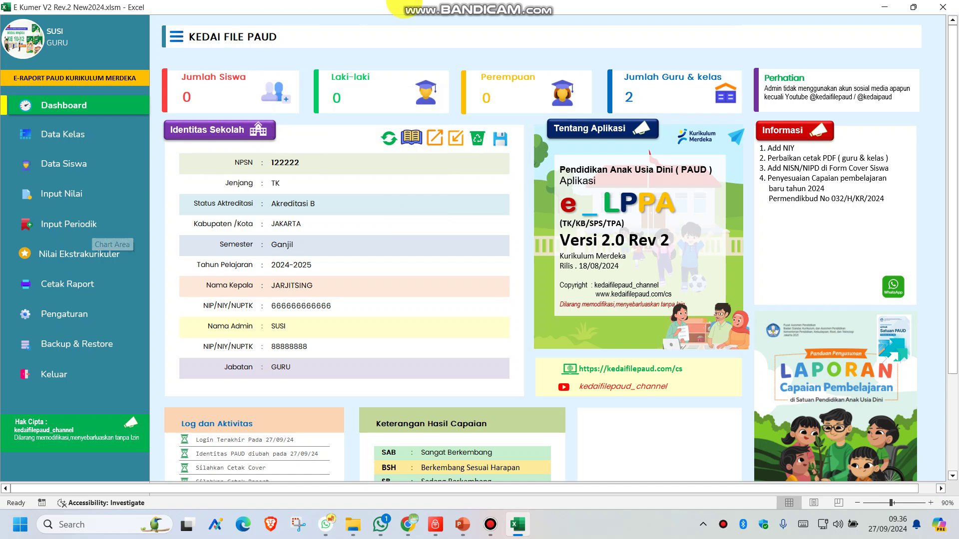
mouse_move(432, 6)
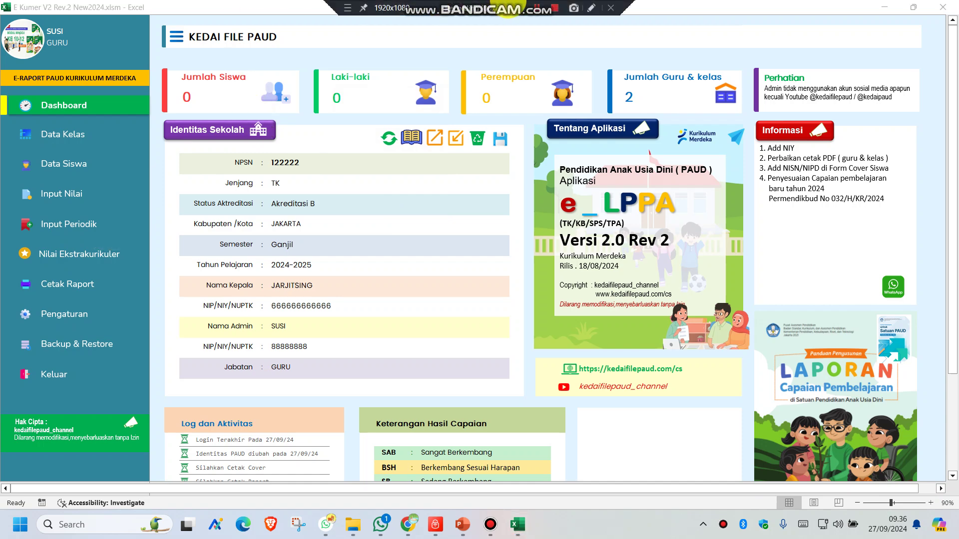